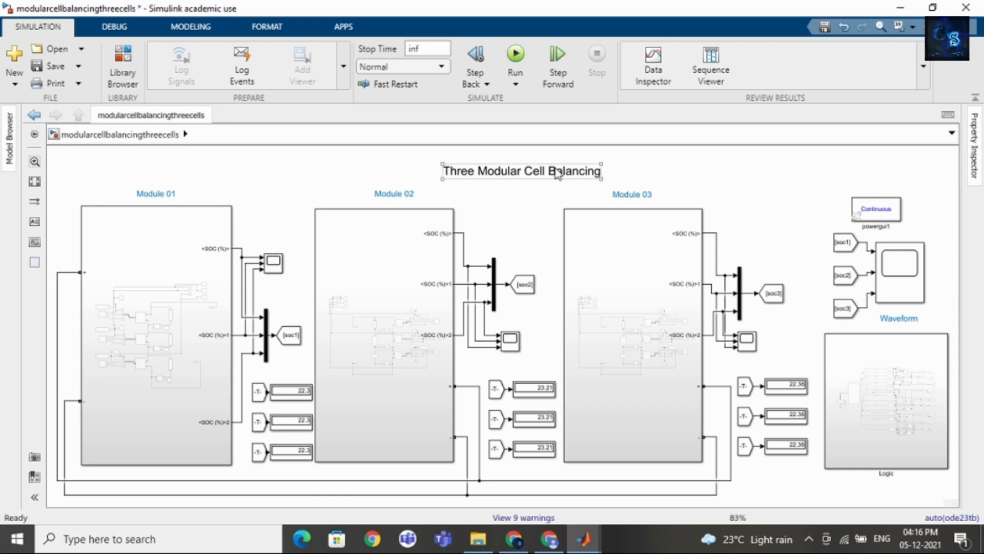
- Move the "Three Modular Cell Balancing" title slightly above the modules and fit the whole model in the view
drag(549, 171, 548, 176)
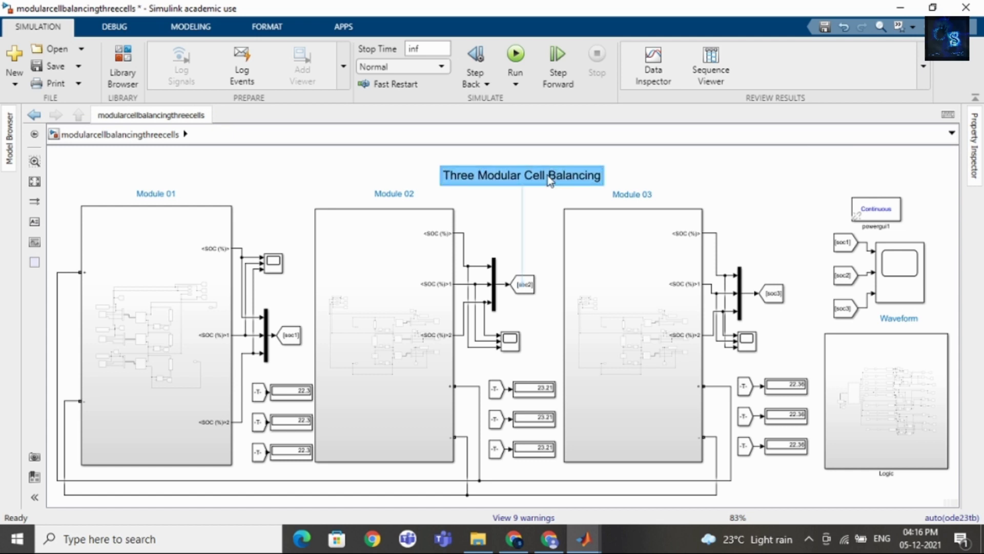
click(527, 175)
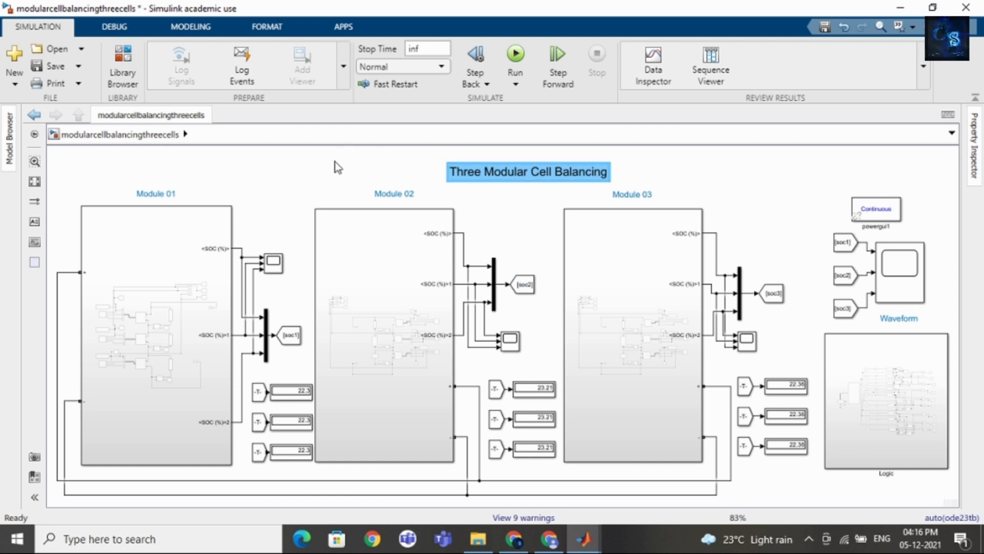
click(188, 168)
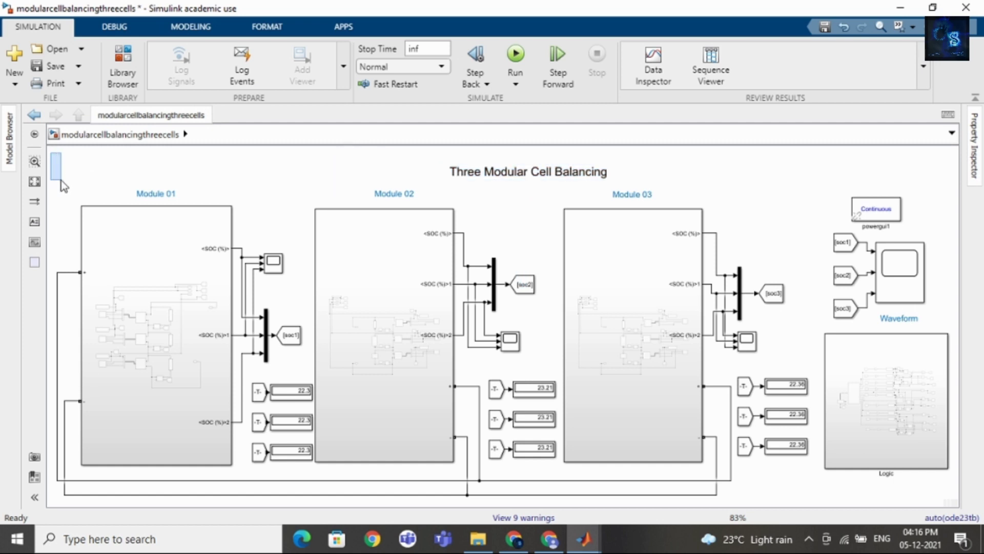
drag(60, 181, 335, 180)
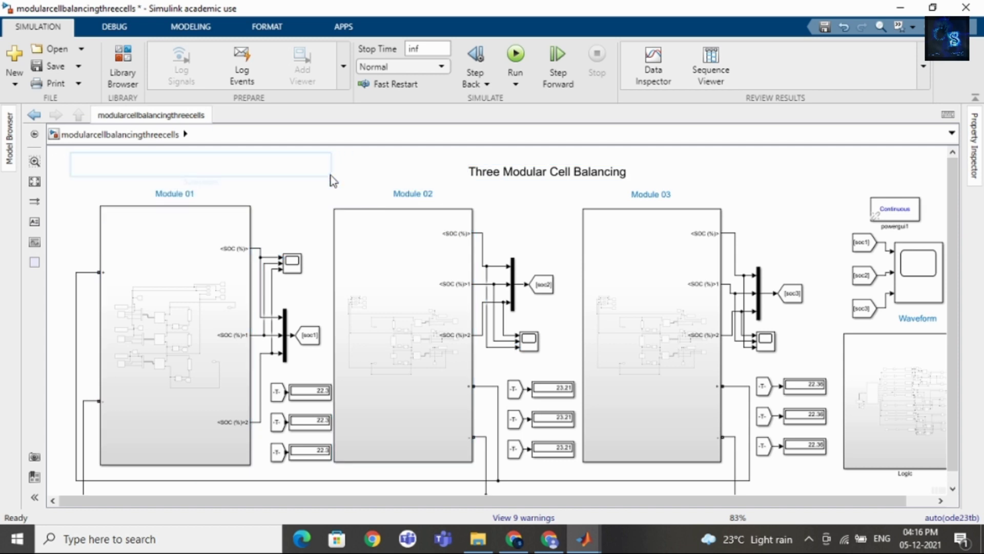
click(35, 182)
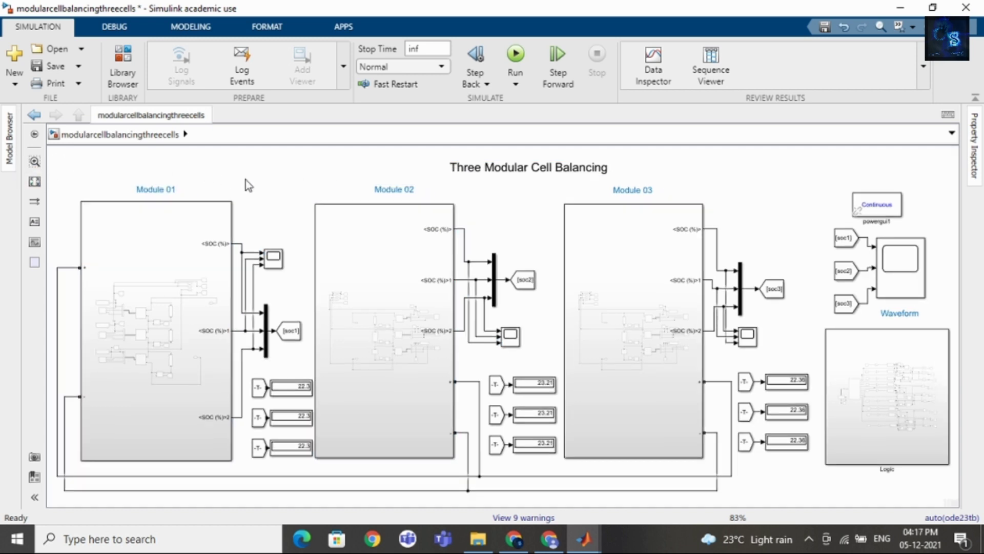
- Look inside the Module 01, Module 02 and Module 03 subsystems one after another and return to the top level
click(171, 248)
double_click(171, 248)
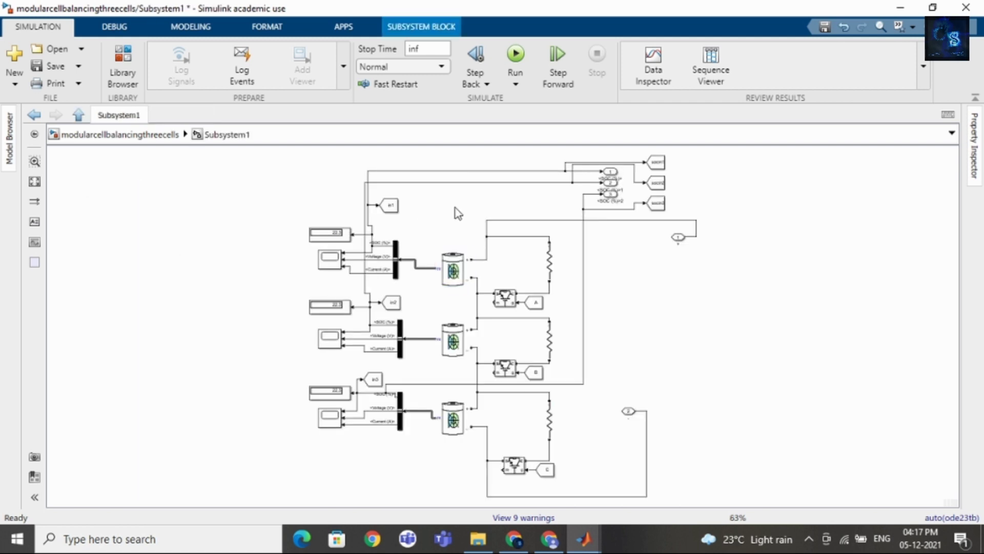
click(450, 408)
click(88, 134)
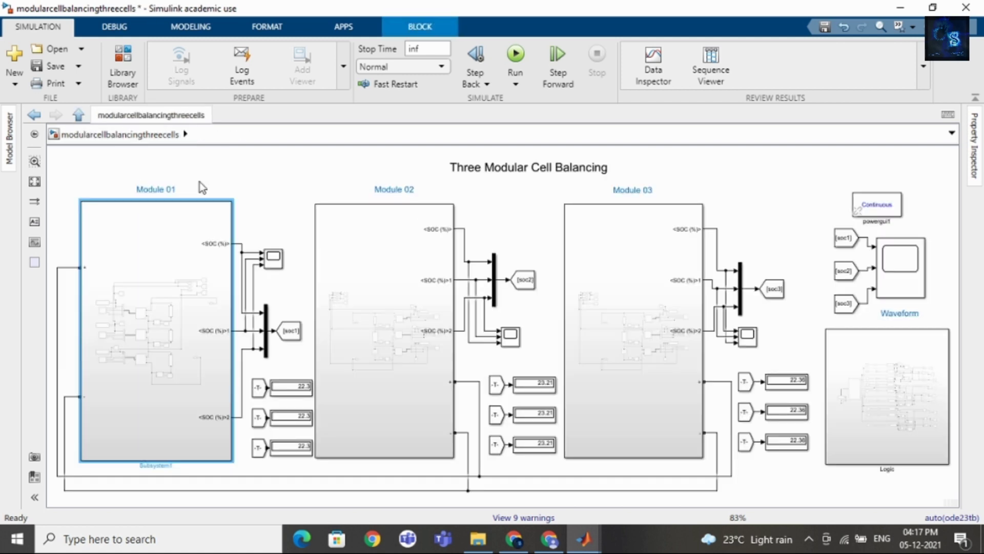
double_click(397, 258)
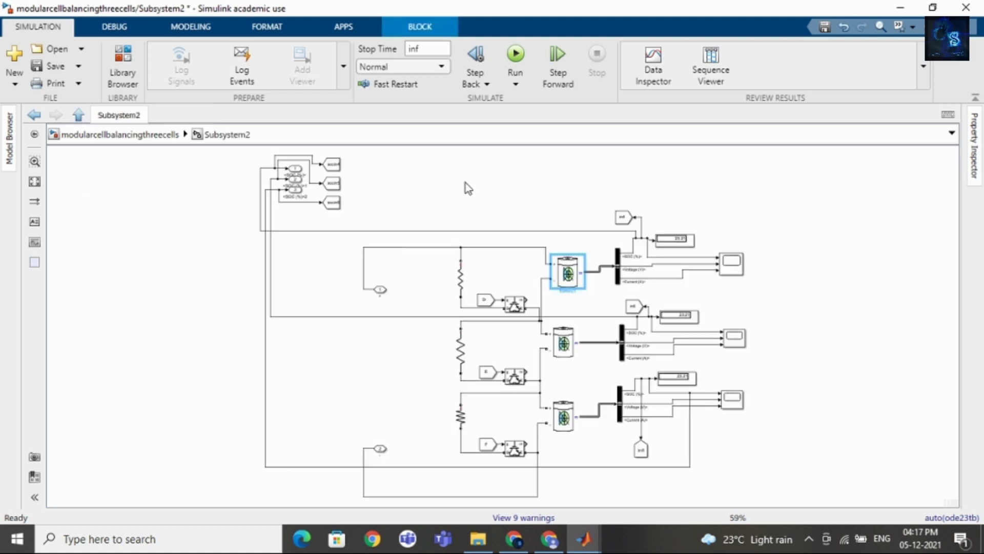
click(132, 134)
click(616, 267)
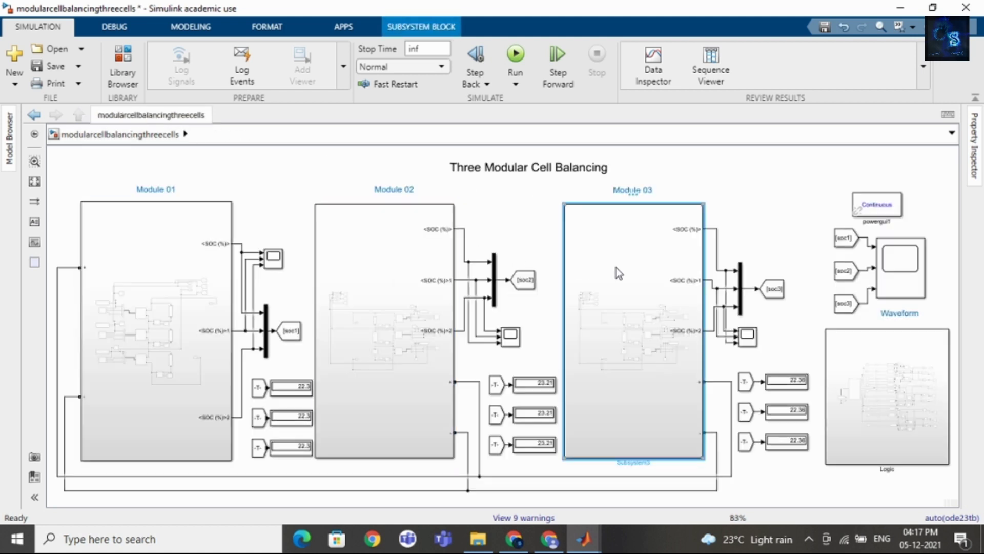
double_click(616, 267)
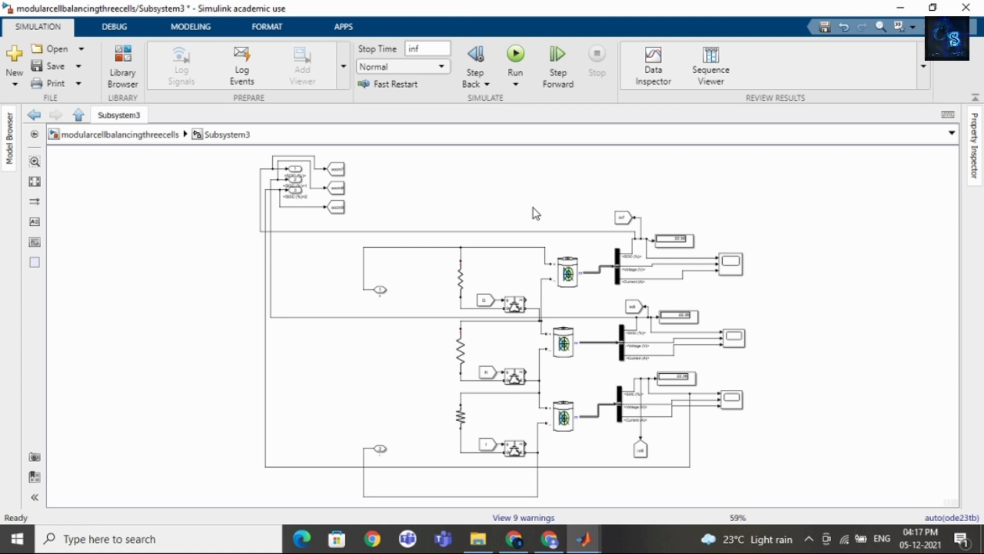
click(103, 135)
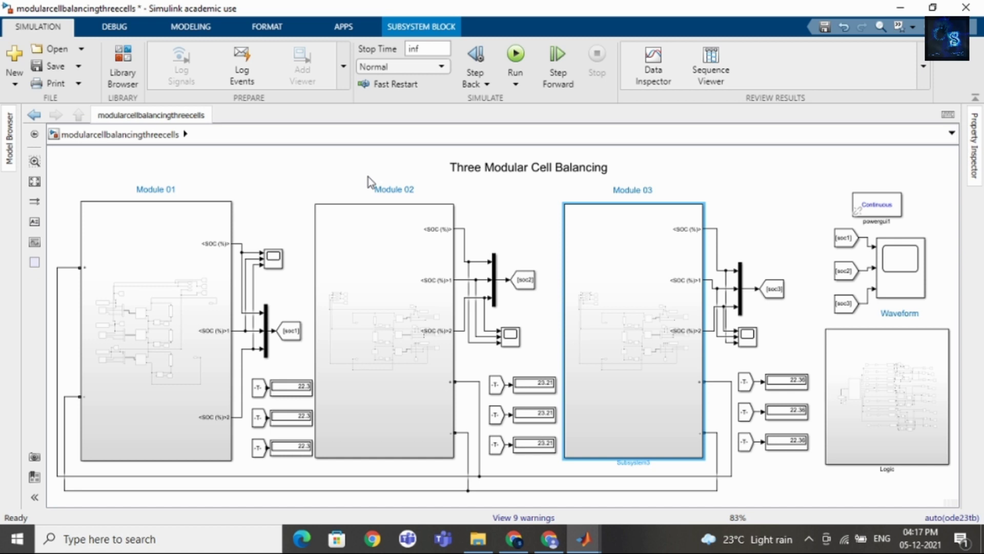
click(343, 180)
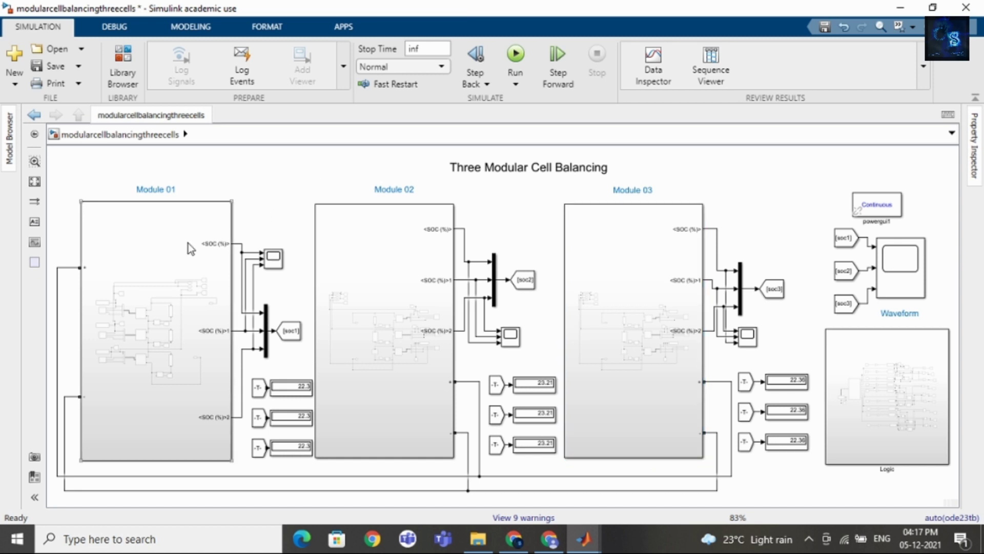
- Review the parameters of the uppermost battery inside Module 01, including its initial state-of-charge, and return to the top level
double_click(177, 262)
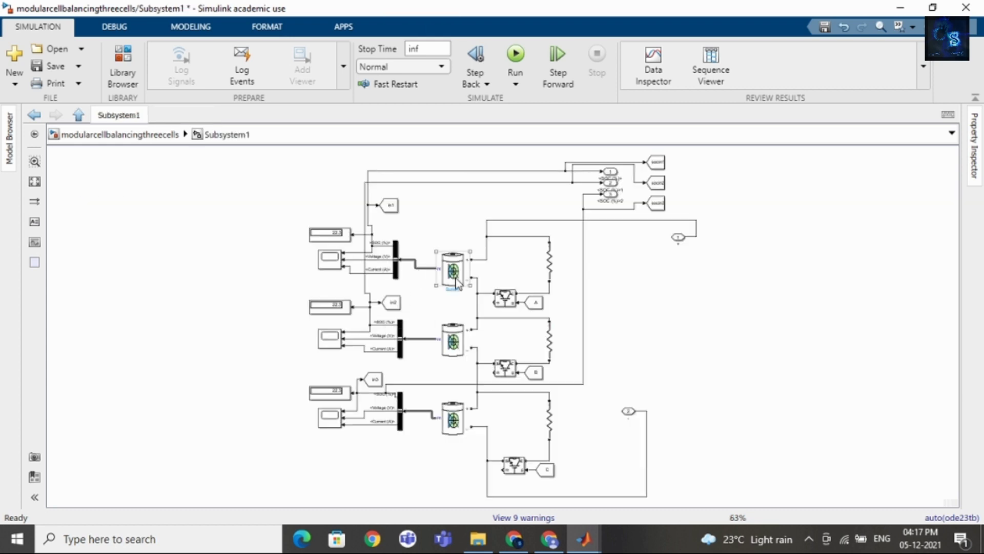
double_click(442, 275)
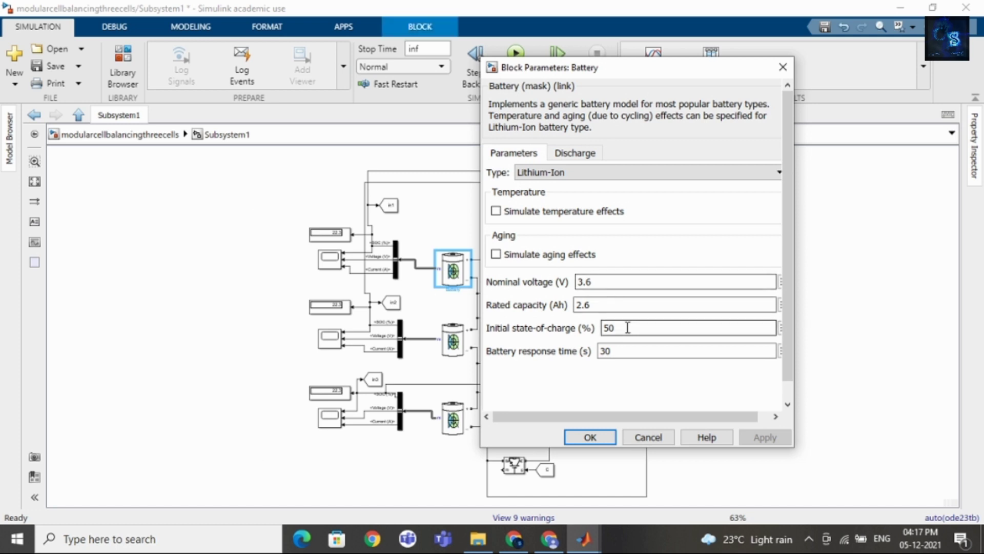
click(588, 437)
click(119, 134)
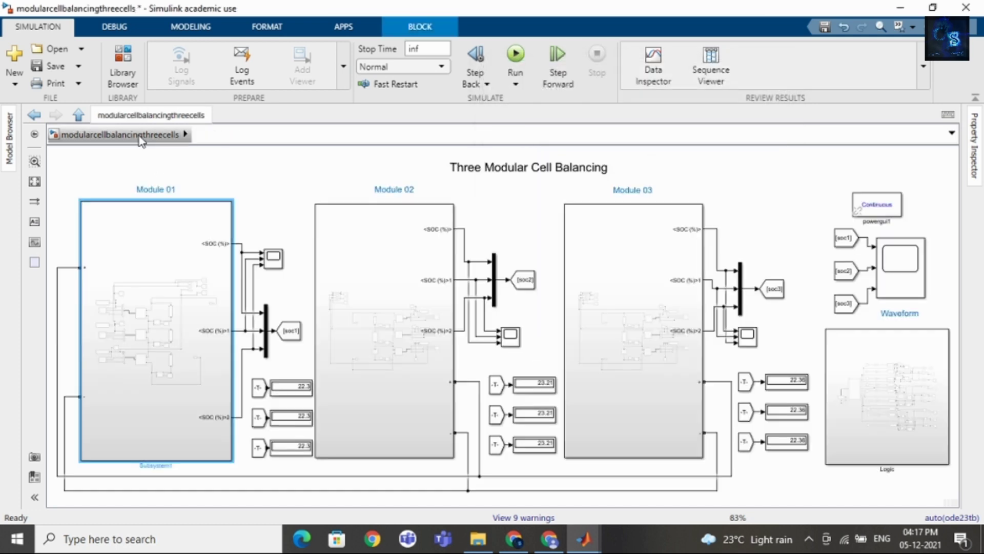
- Set the simulation stop time to 0 and run the model
click(300, 470)
scroll(293, 482, up, 3)
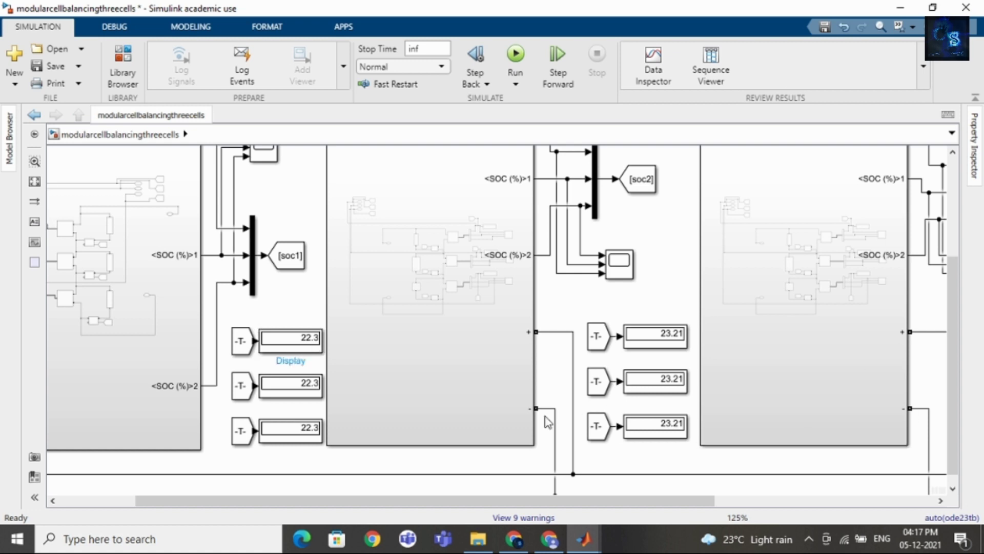
scroll(543, 418, down, 1)
click(428, 49)
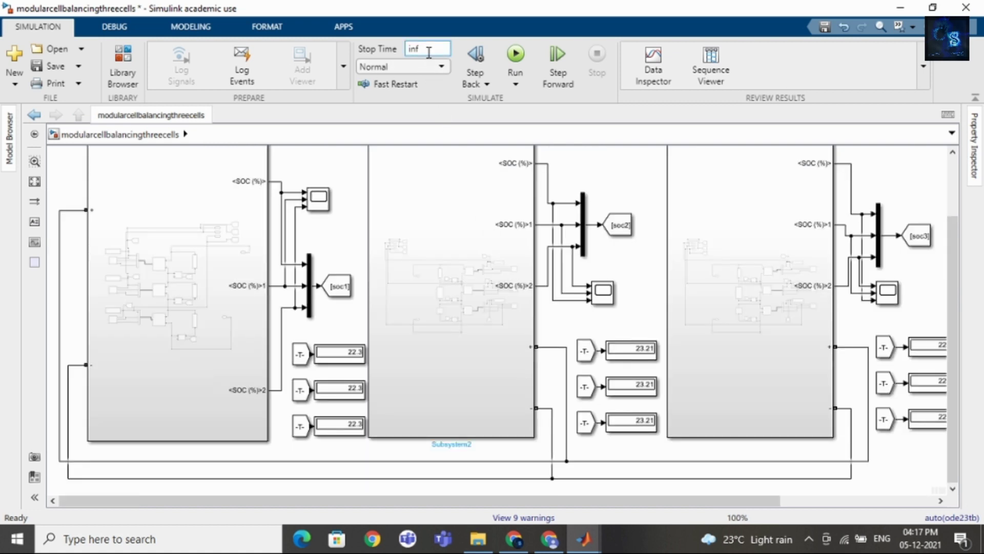
click(517, 57)
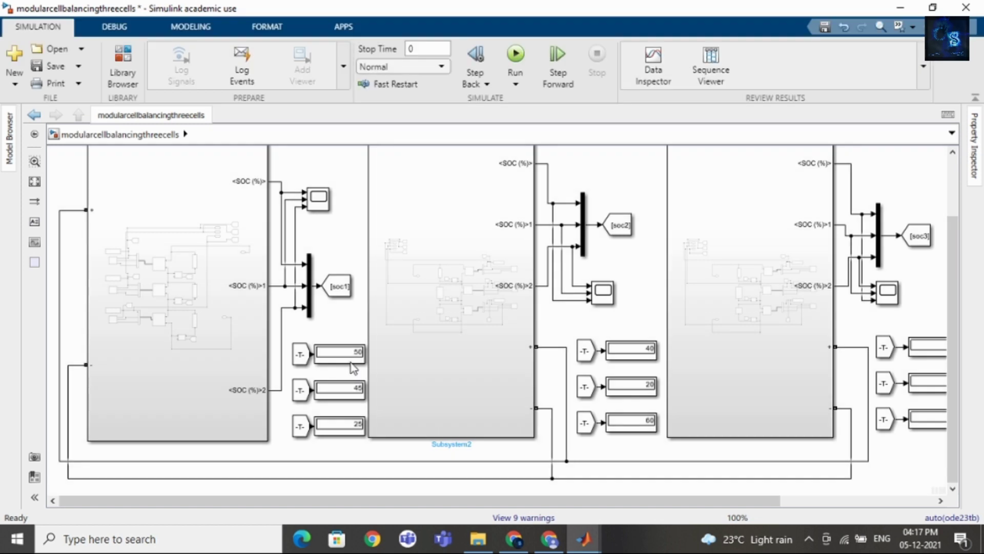
- Examine the three state-of-charge displays beside Module 01
click(352, 362)
click(342, 340)
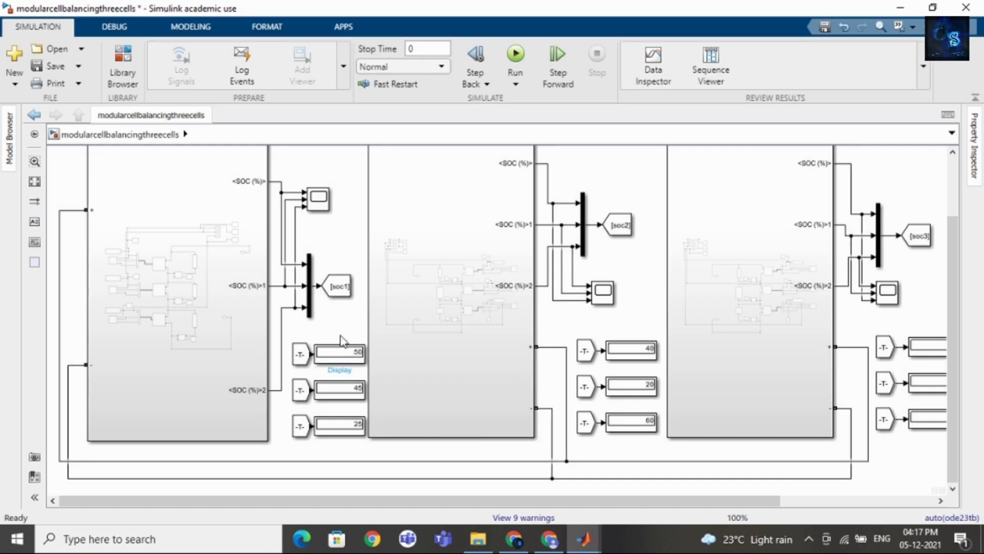
click(350, 351)
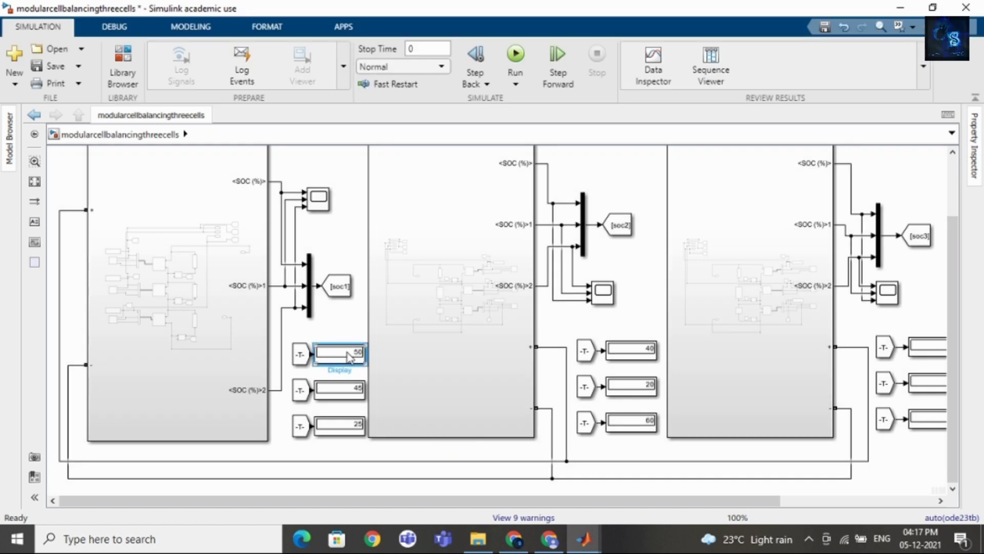
click(343, 394)
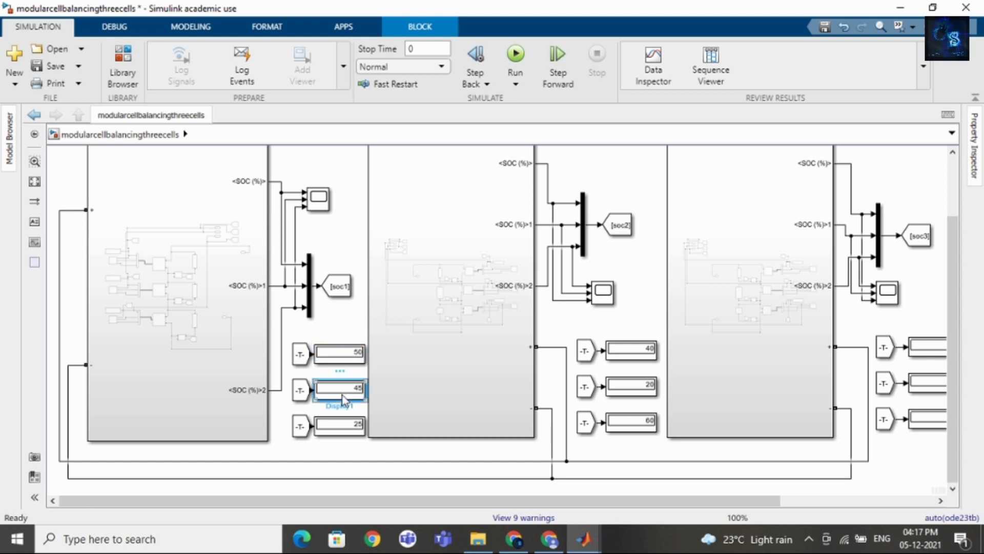
click(350, 434)
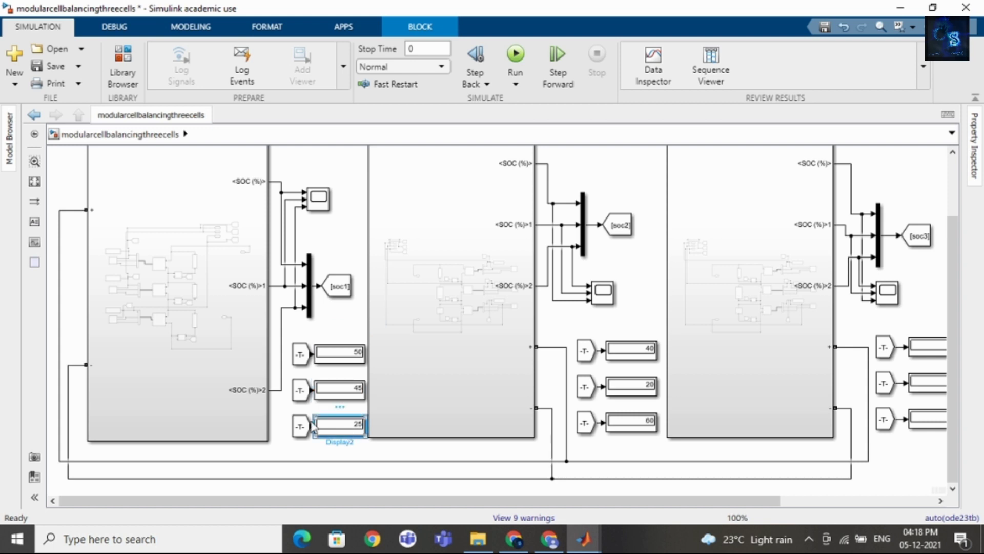
- Check the initial state-of-charge parameter of the lowest battery inside Module 01 and return to the top level
double_click(171, 325)
double_click(445, 434)
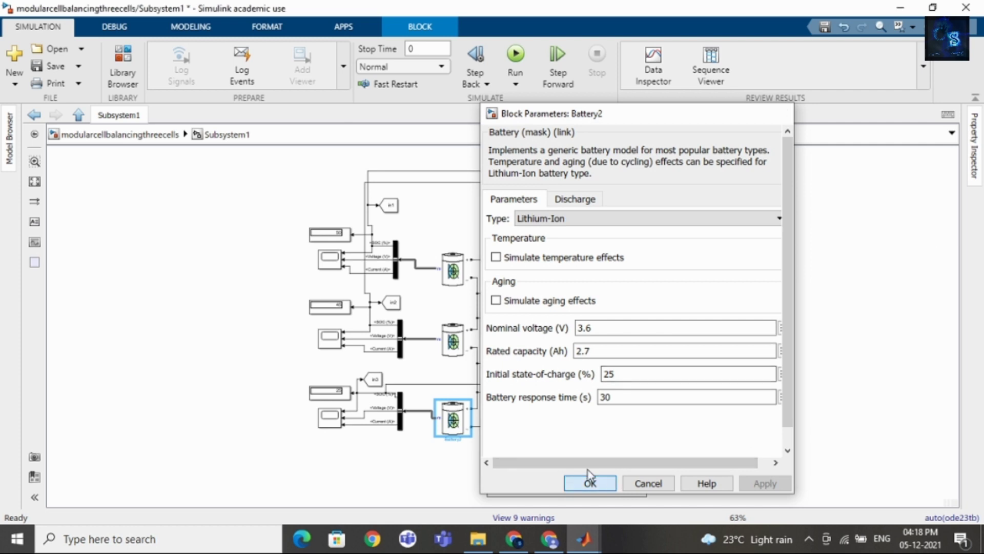
click(590, 483)
click(84, 135)
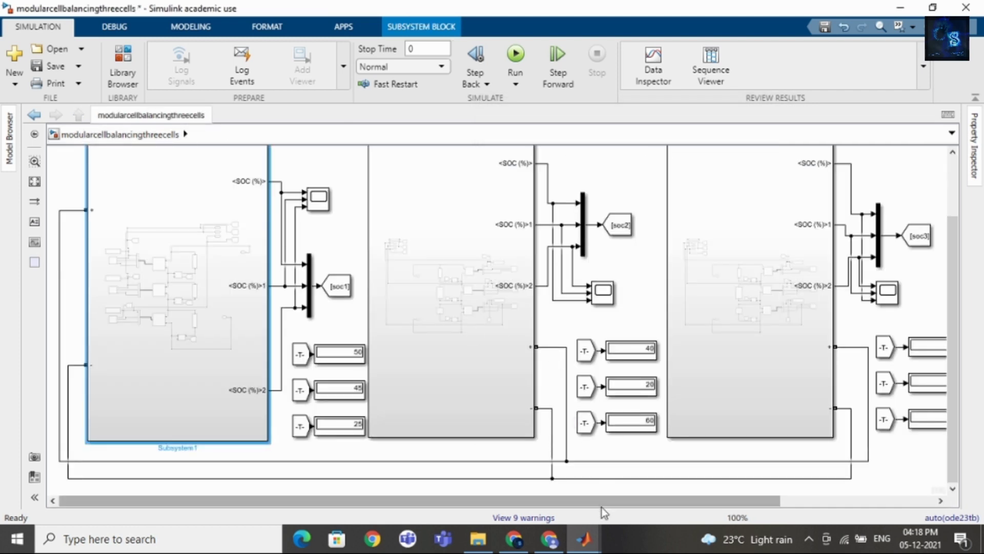
- Examine each of the state-of-charge displays of Module 02 and Module 03
drag(604, 500, 674, 500)
click(547, 352)
click(548, 352)
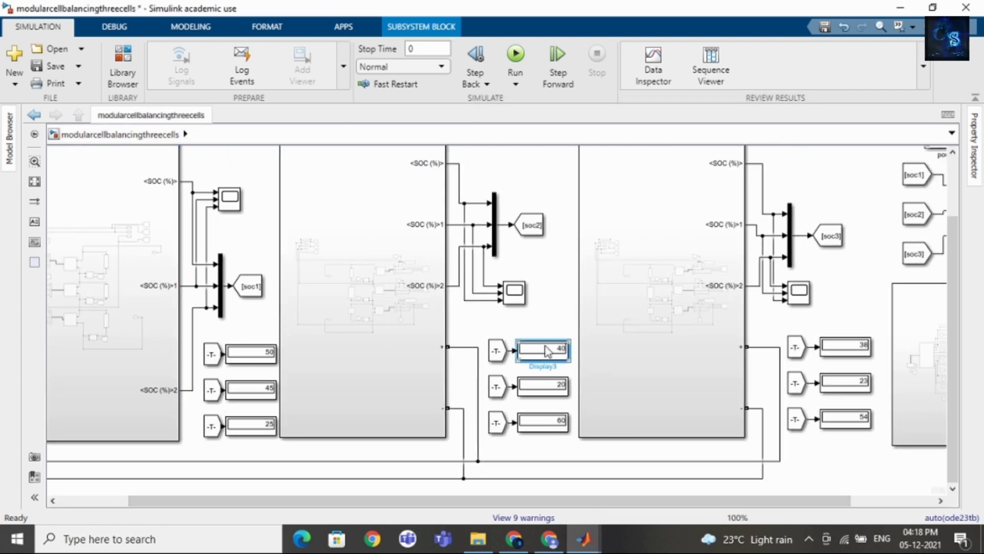
click(550, 386)
click(548, 432)
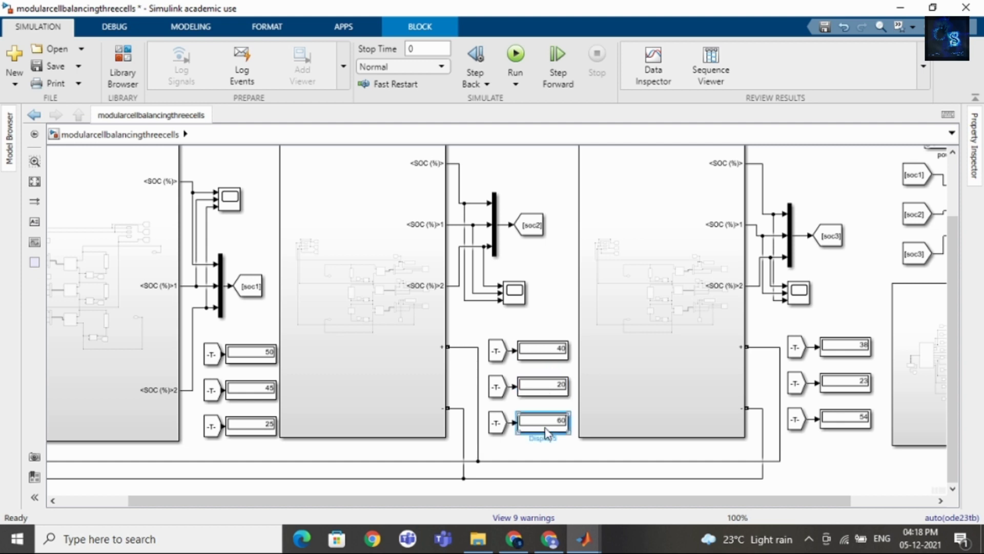
drag(580, 500, 667, 500)
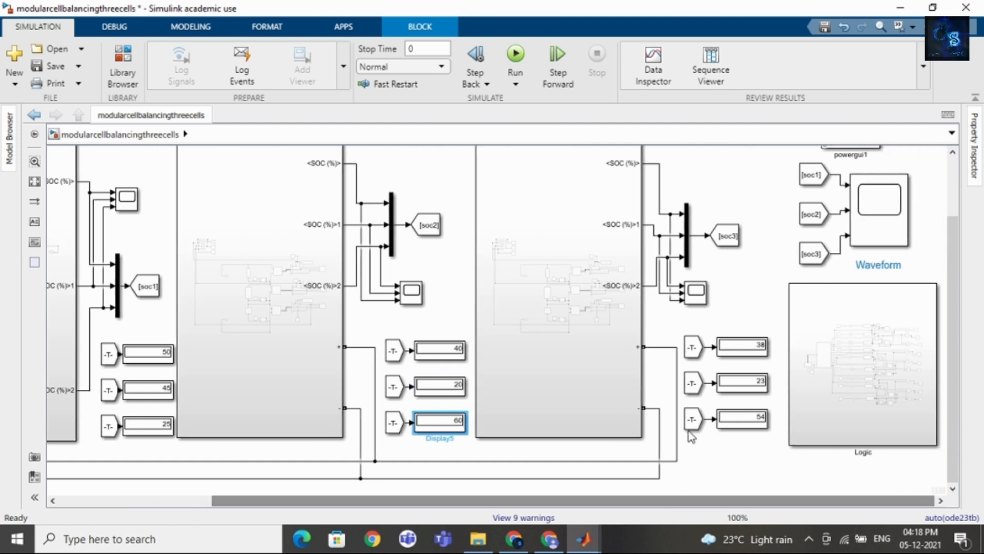
click(740, 351)
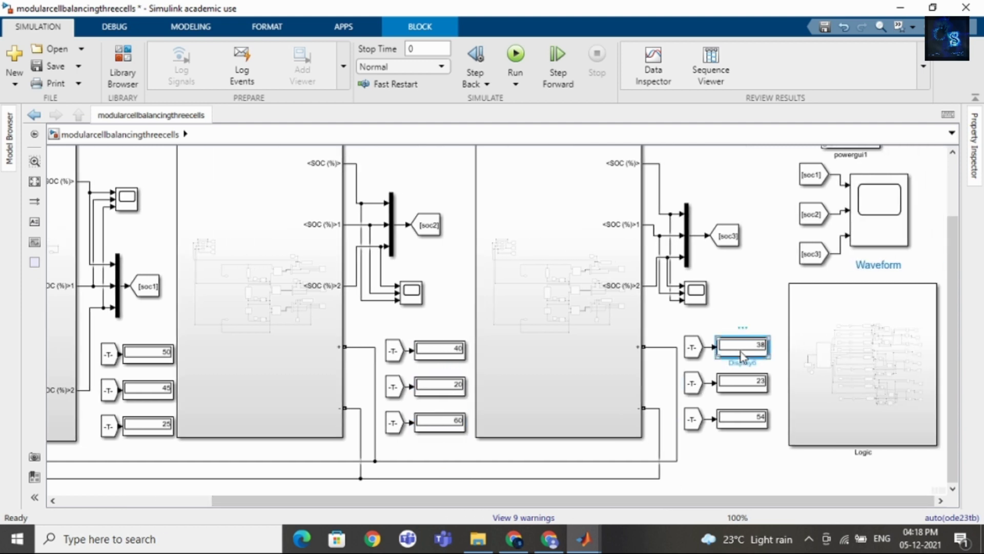
click(742, 385)
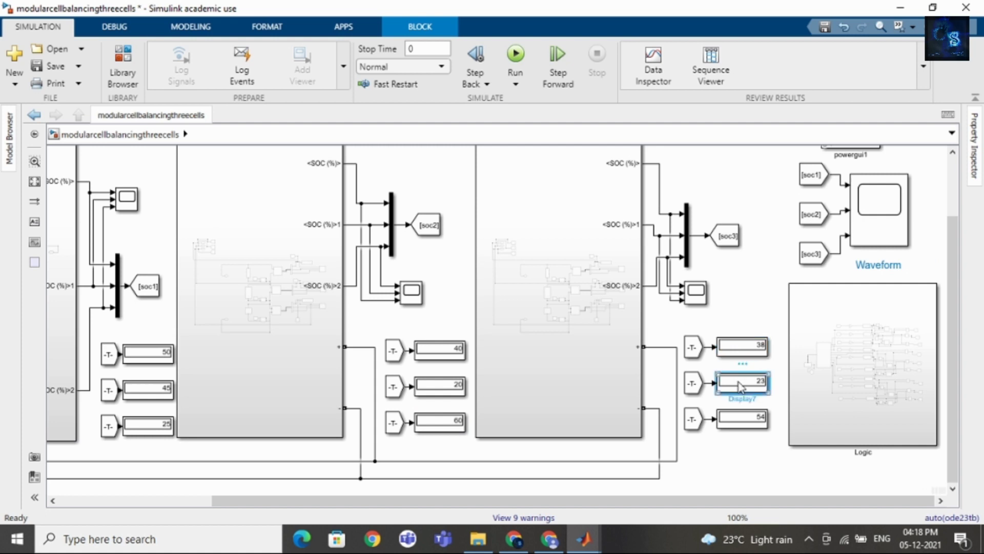
click(748, 430)
- Compare the initial state-of-charge displays of all three modules at a closer zoom
drag(741, 500, 697, 500)
scroll(195, 377, up, 1)
click(192, 322)
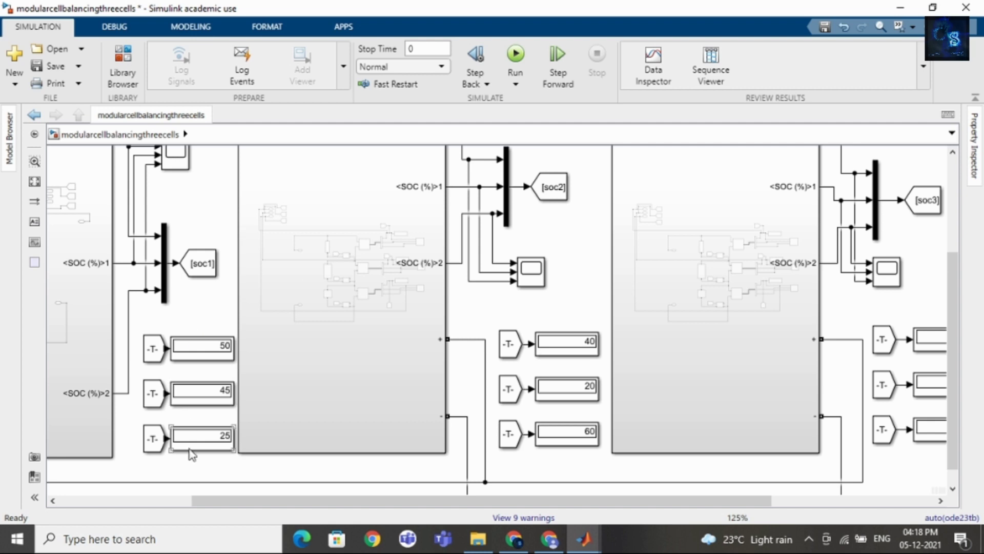
click(571, 333)
click(575, 317)
drag(741, 502, 846, 501)
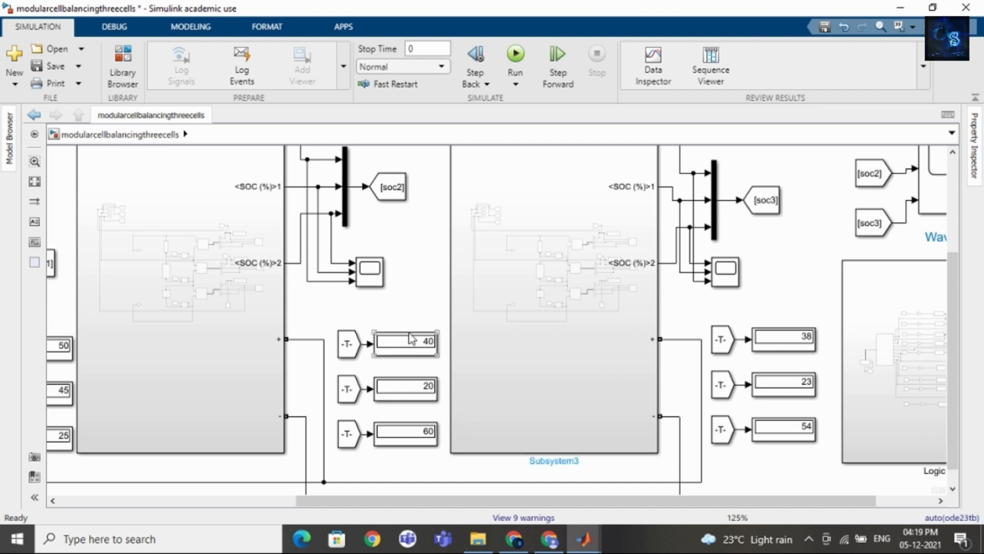
- Set the simulation stop time to inf and run the cell balancing model
click(34, 184)
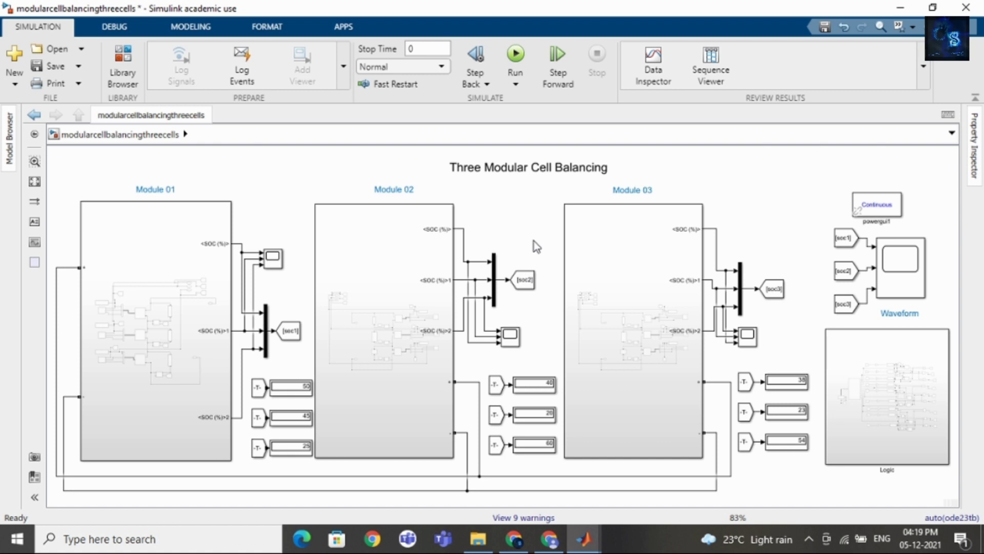
click(433, 51)
click(516, 55)
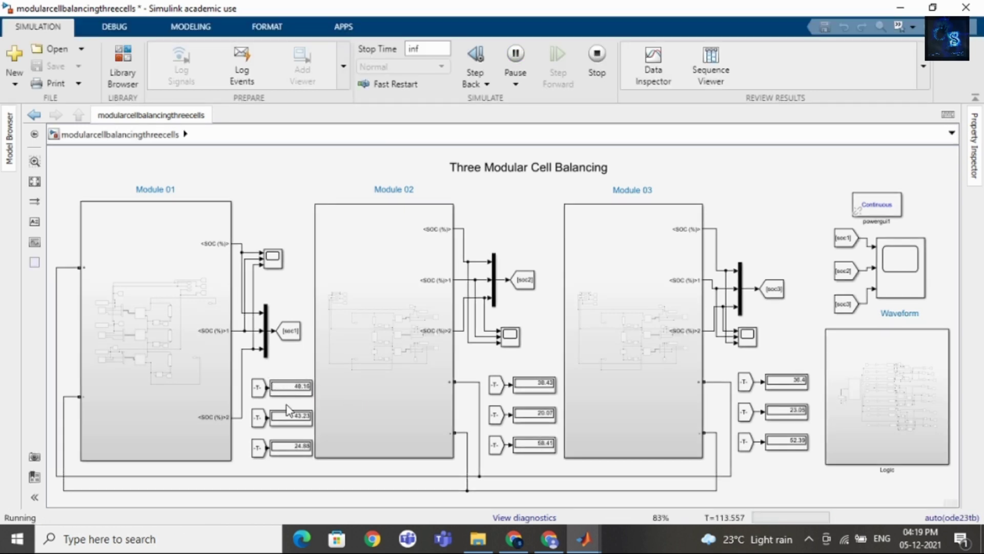
- Watch the state-of-charge displays of all three modules while the simulation runs
scroll(285, 406, up, 1)
scroll(302, 454, up, 1)
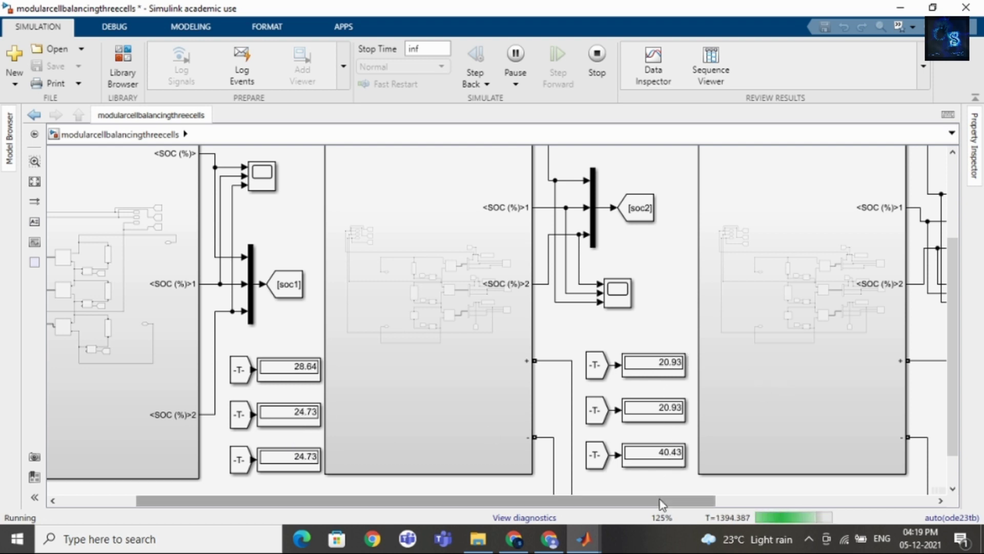
drag(659, 501, 845, 502)
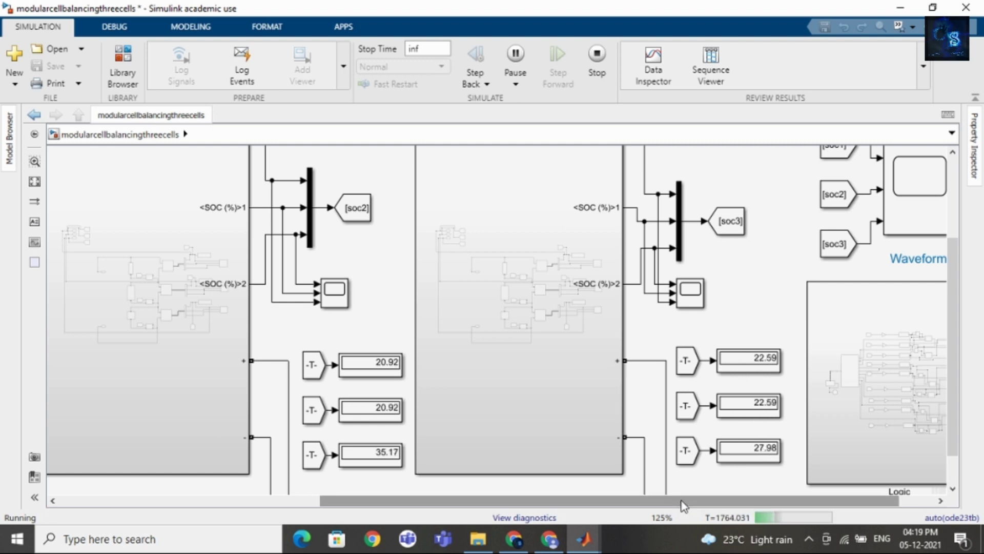
- Compare the charge levels of the cells within Modules 01, 02 and 03 as the simulation progresses, ending on the full model
drag(682, 501, 528, 505)
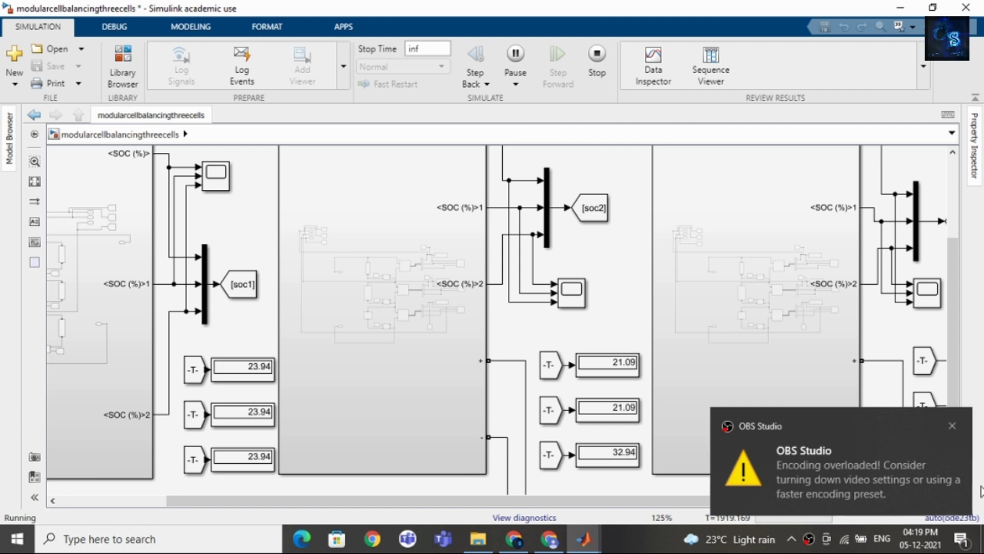
click(953, 426)
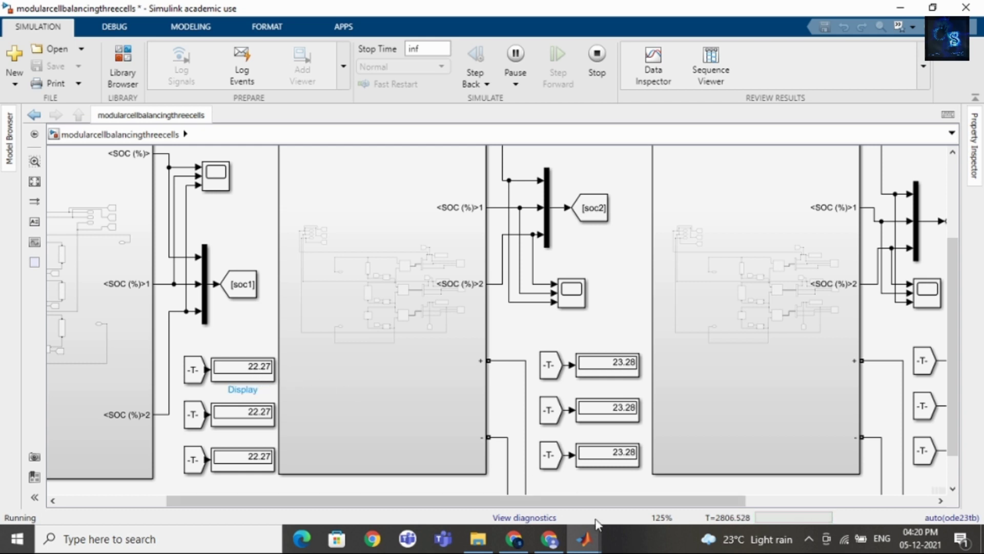
drag(576, 502, 670, 506)
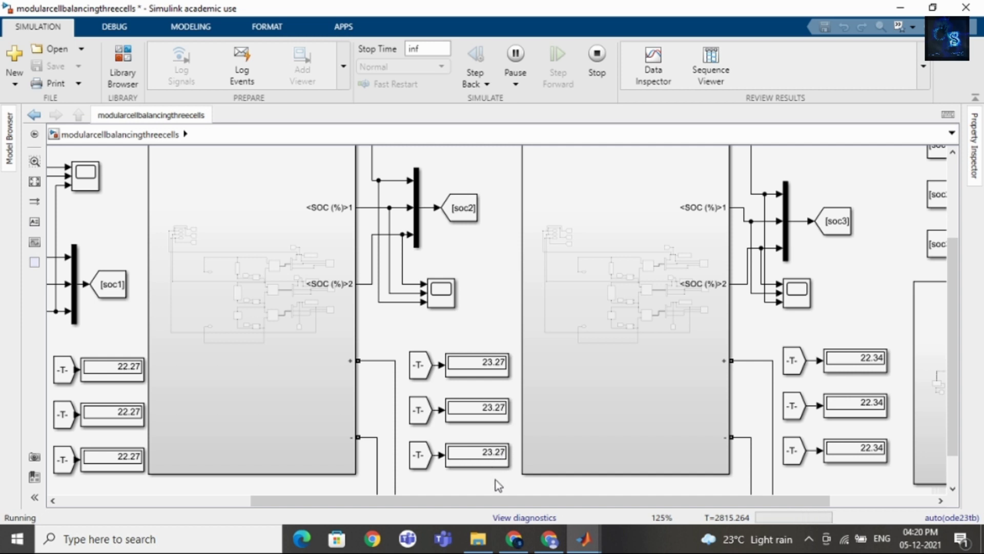
drag(510, 502, 697, 501)
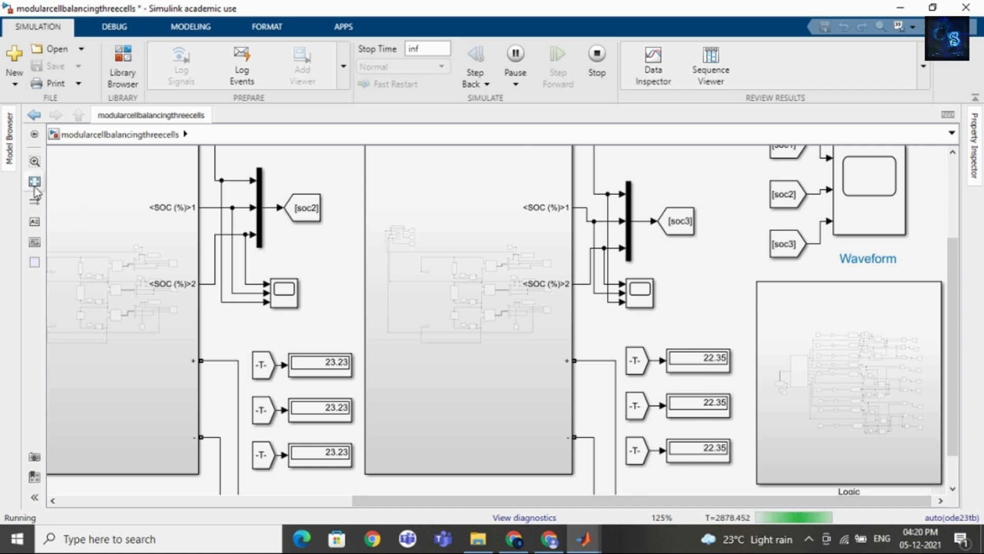
key(space)
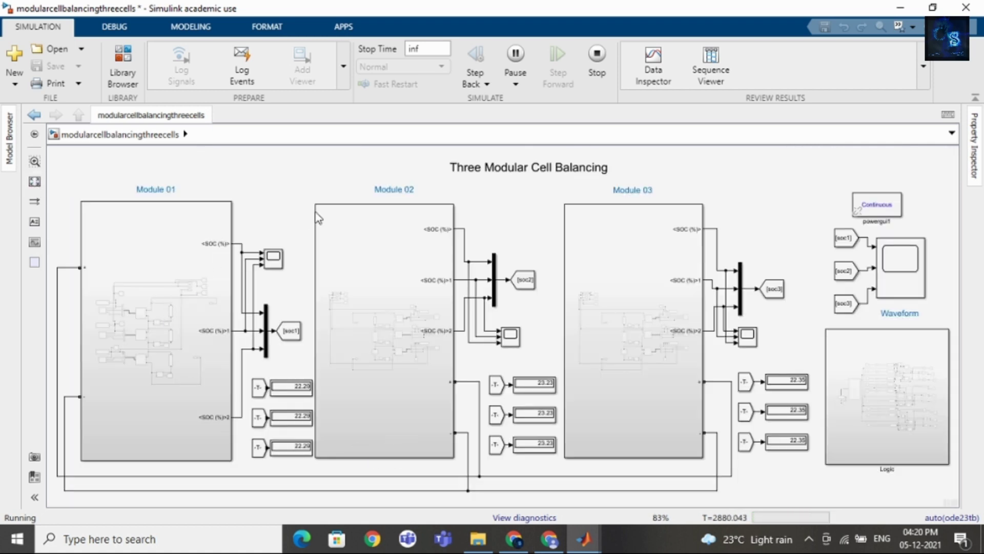
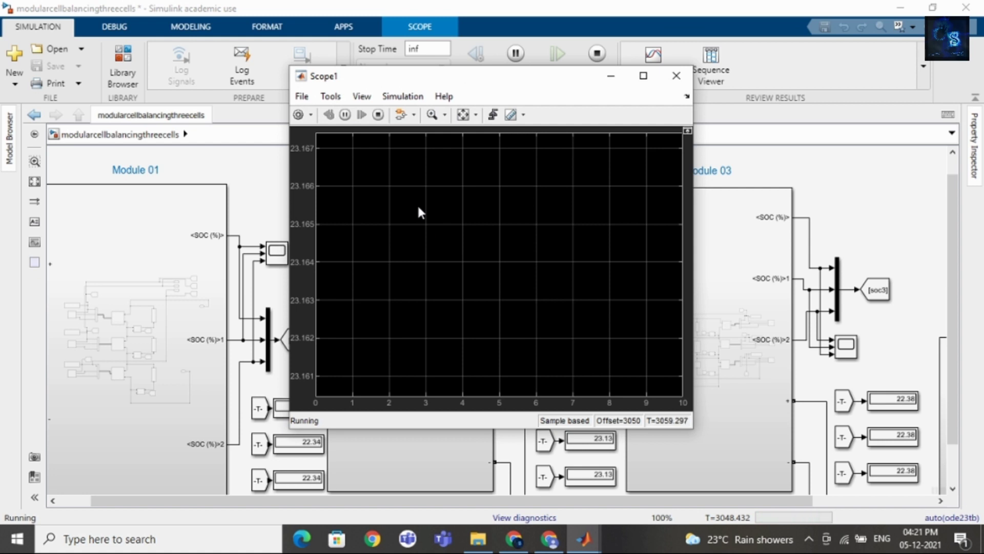
- Close the Module 02 scope and check the combined Waveform scope while the simulation is running
click(672, 82)
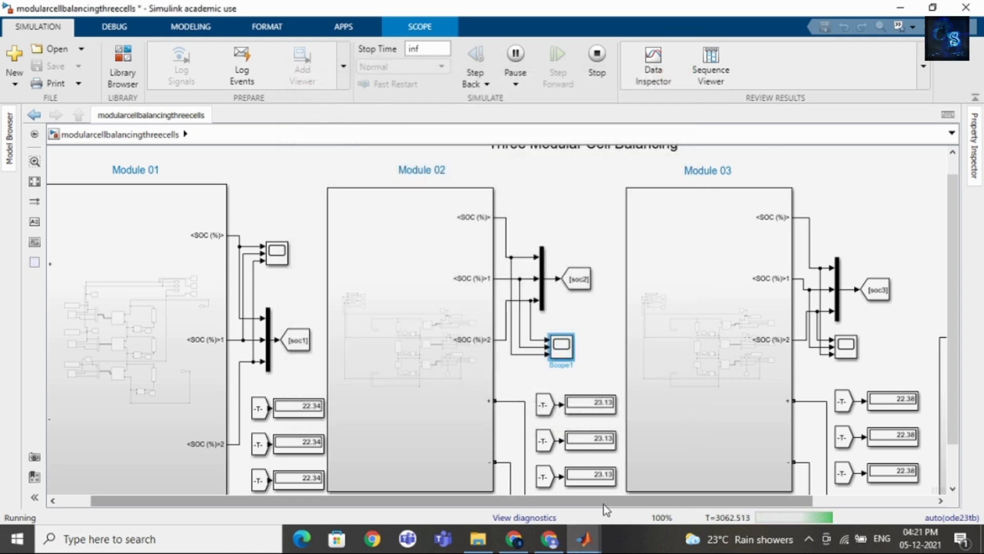
drag(604, 505, 758, 501)
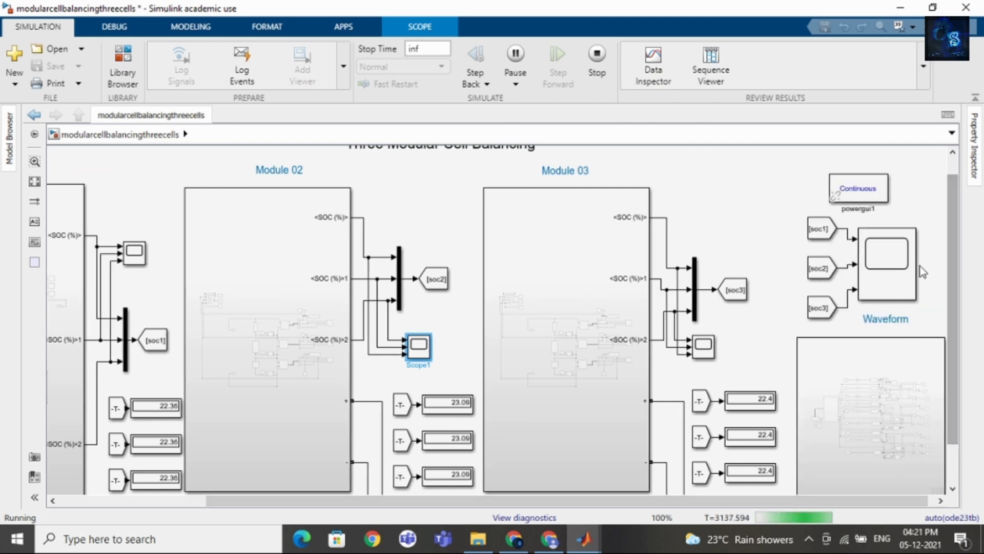
double_click(880, 262)
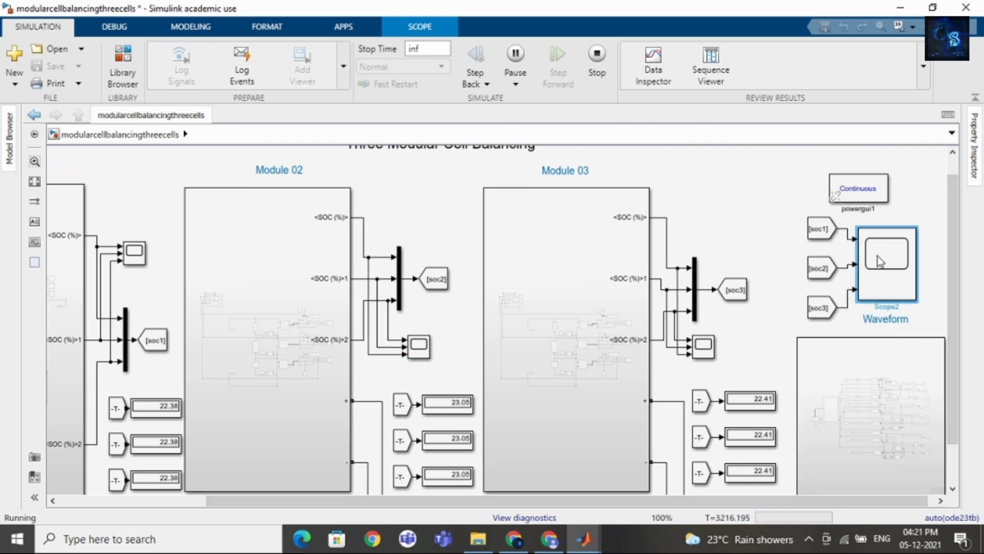
click(545, 280)
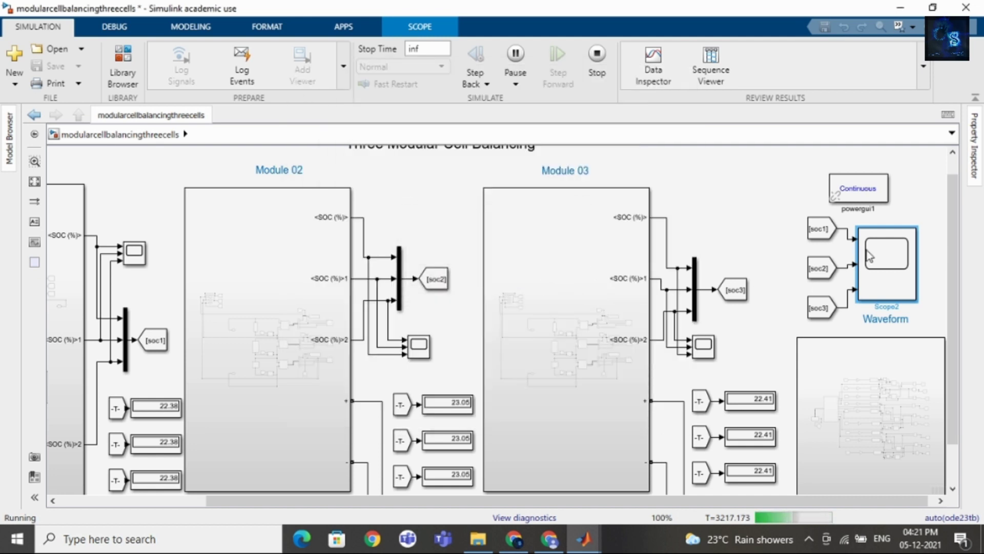
click(779, 216)
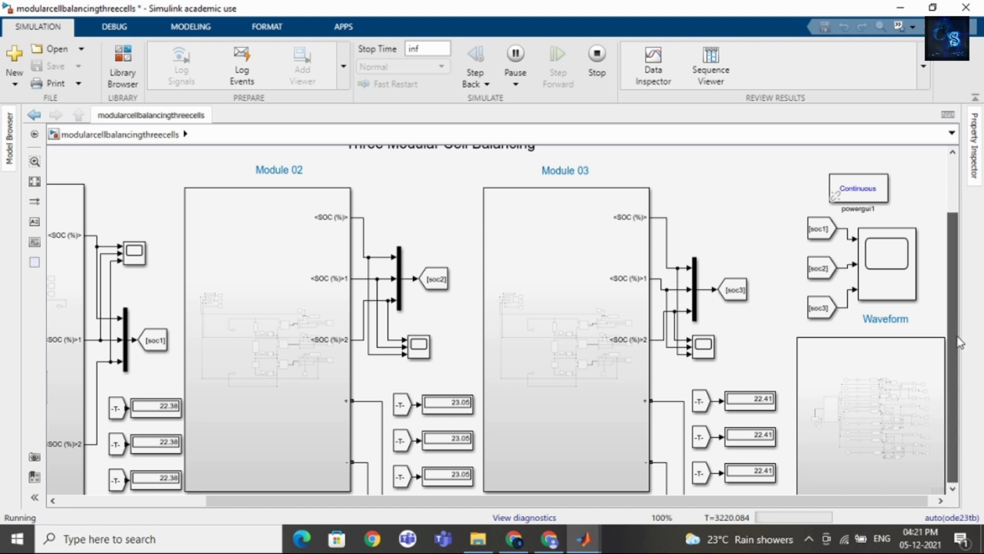
- Monitor the displays beside each module to compare the charge between the three modules as they balance
scroll(960, 343, down, 2)
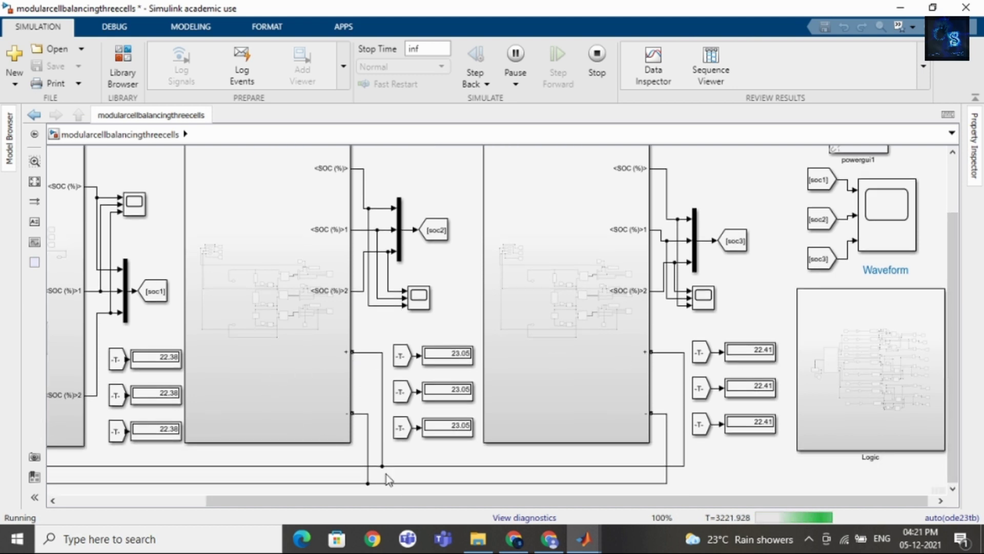
scroll(374, 501, left, 2)
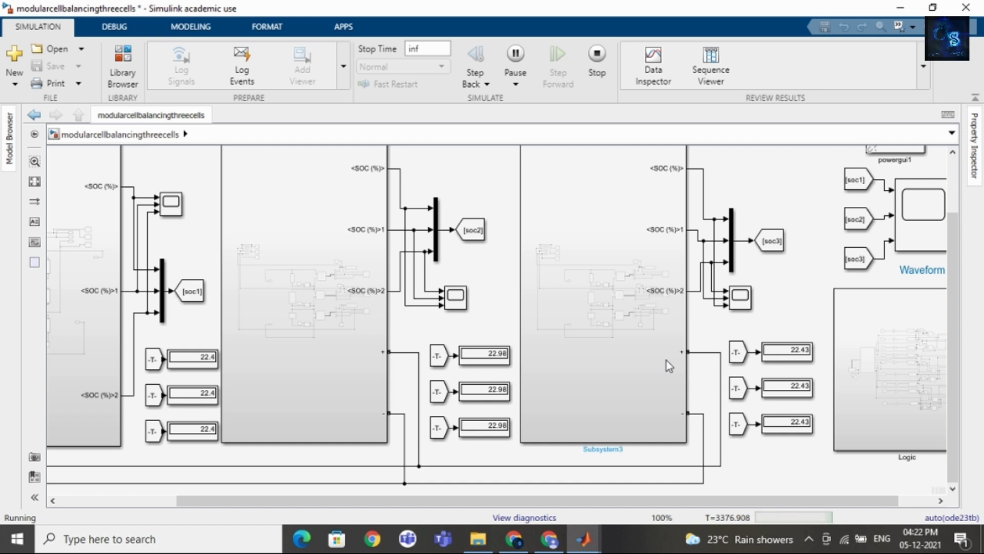
click(597, 318)
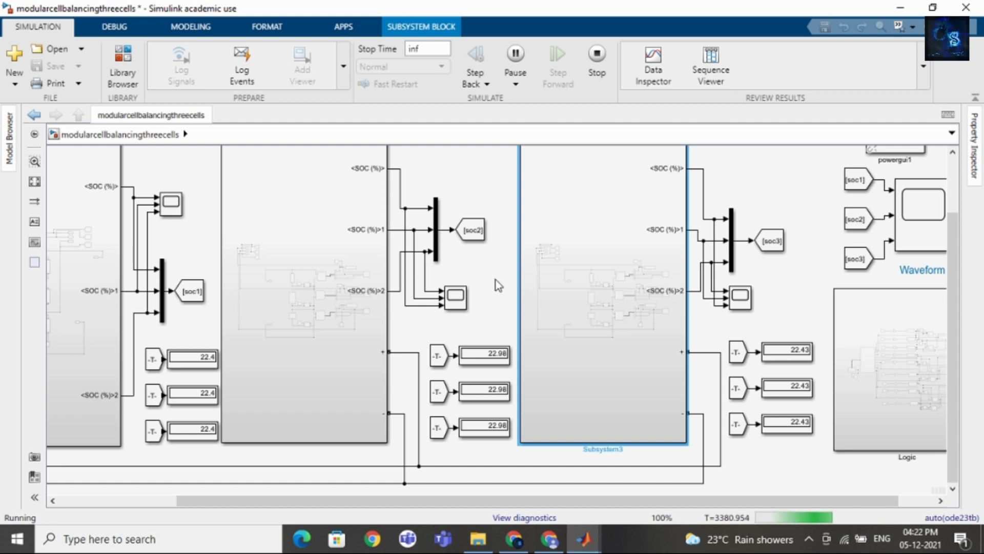
key(Escape)
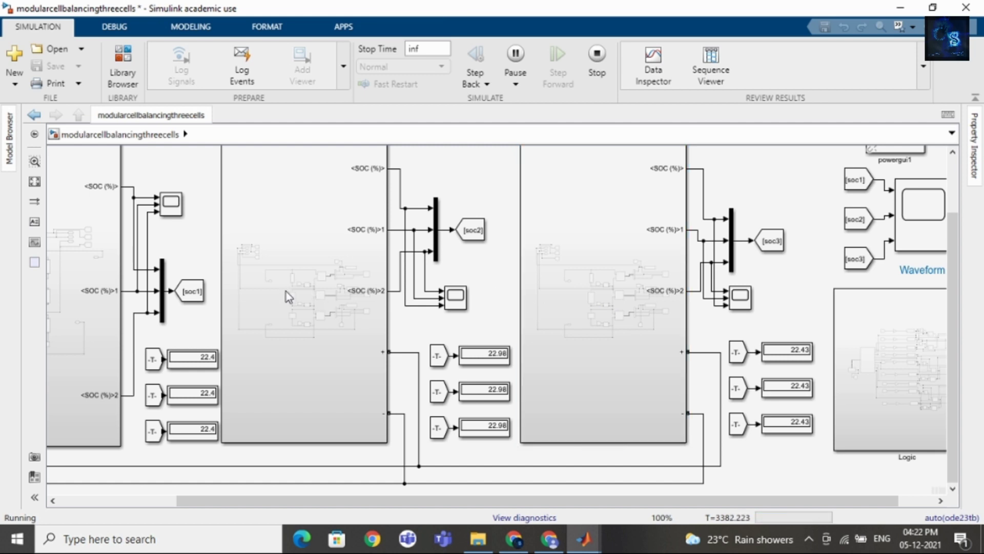
click(286, 292)
click(471, 269)
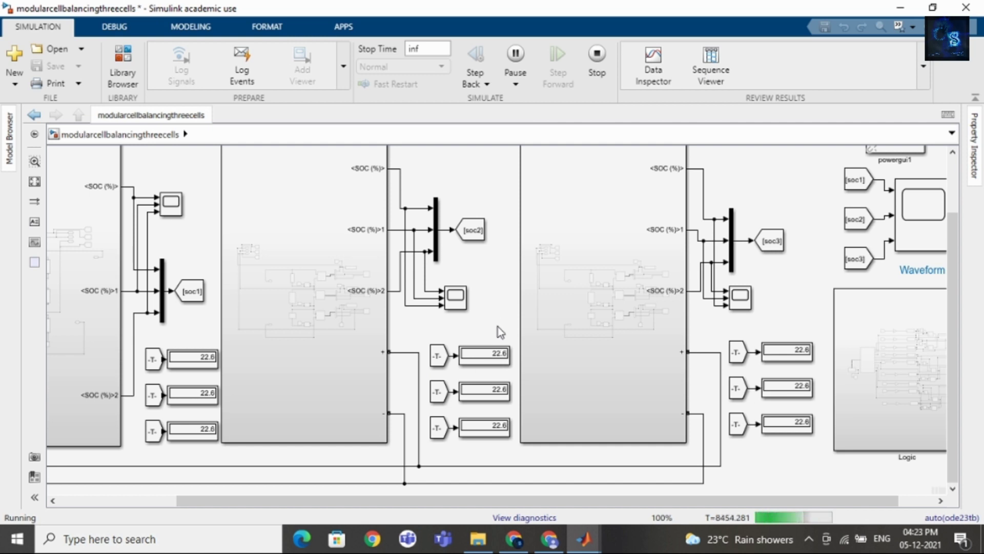
- Stop the cell balancing simulation and return to the full three-module model
key(ctrl+shift+t)
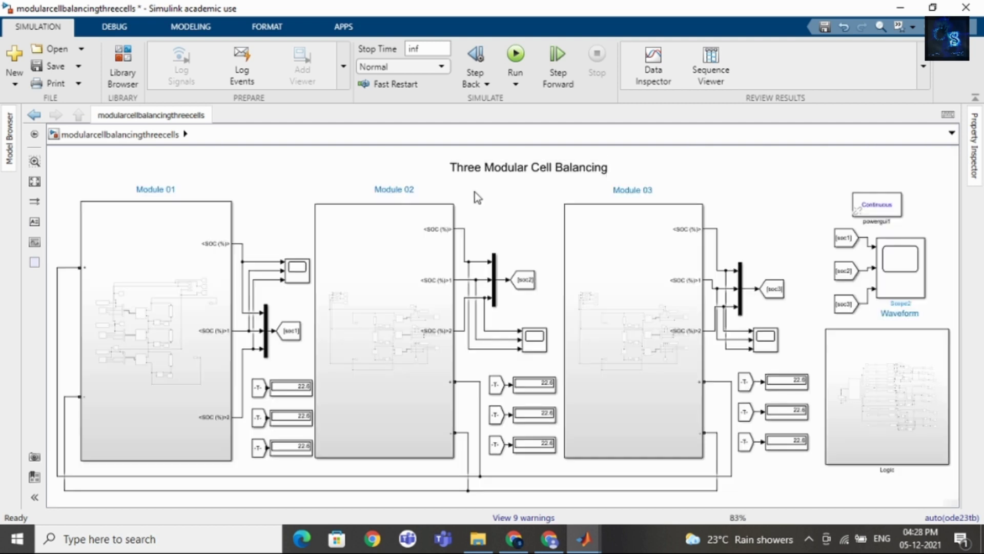
click(487, 171)
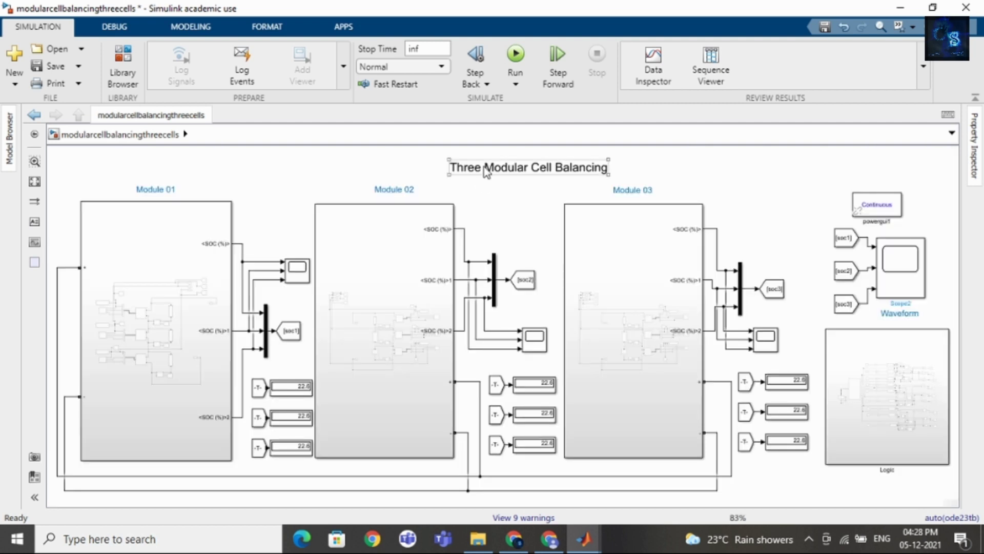
click(329, 164)
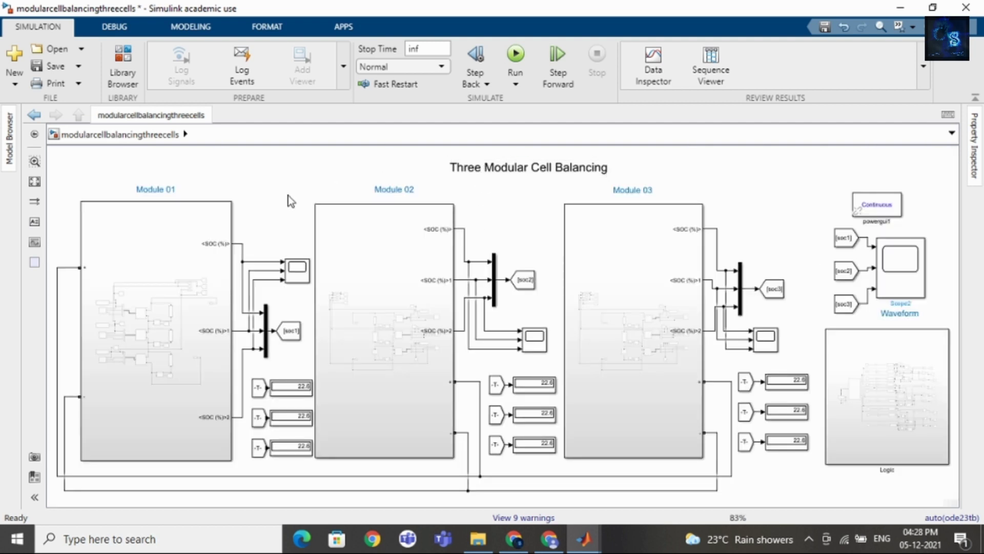
- Examine Module 01's state-of-charge curves in its scope with the axes scaled to the full run, and close the scope
double_click(297, 267)
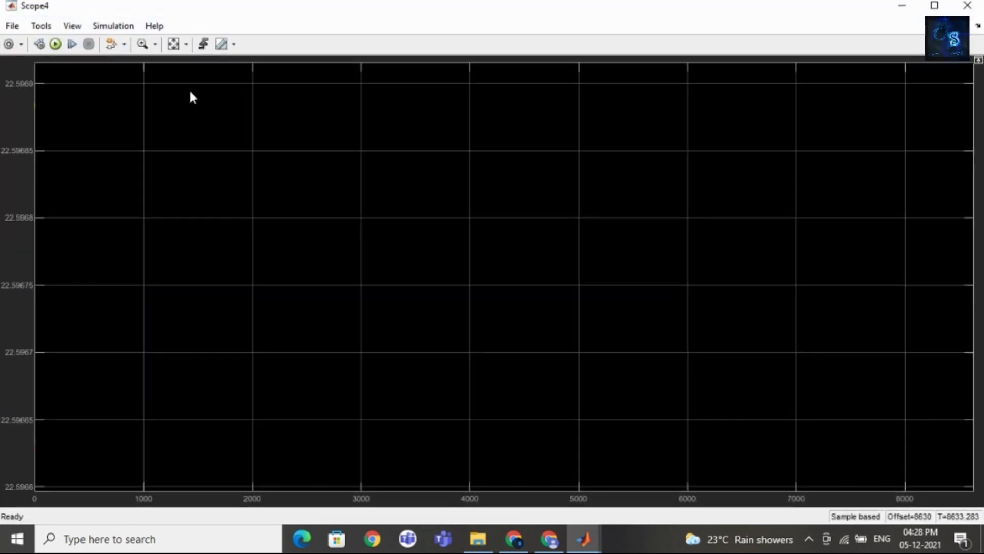
click(173, 43)
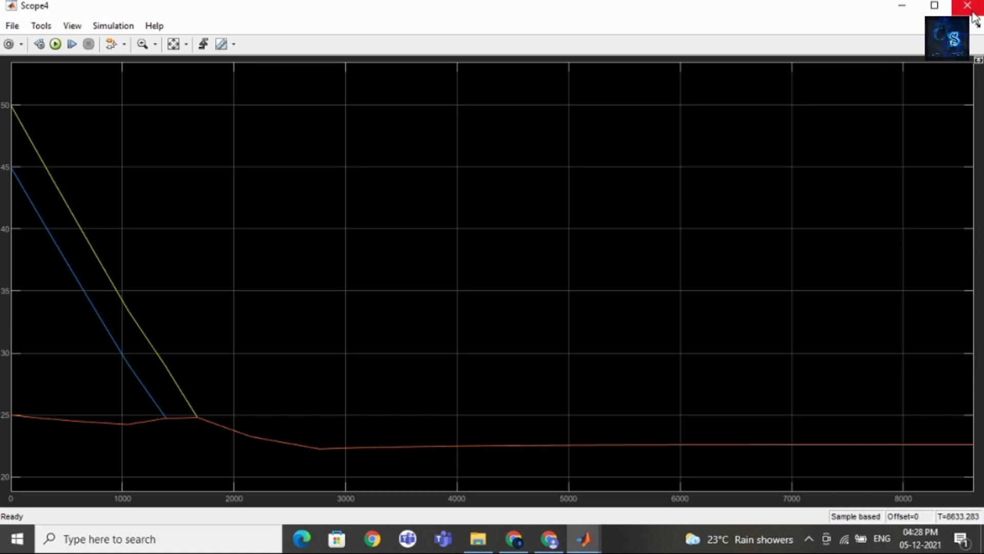
click(974, 15)
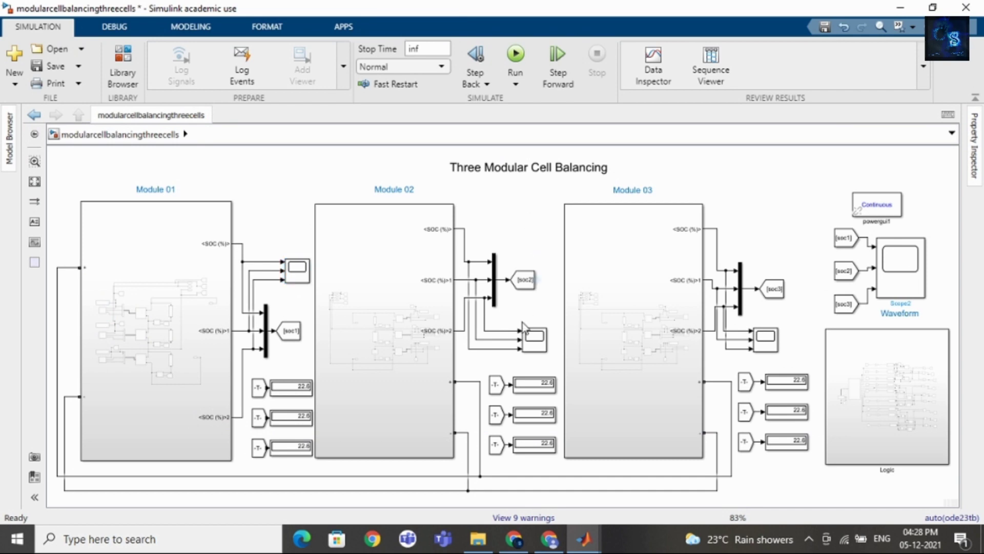
- Examine Module 02's state-of-charge curves in its scope with the axes scaled to the full run, and close the scope
double_click(533, 346)
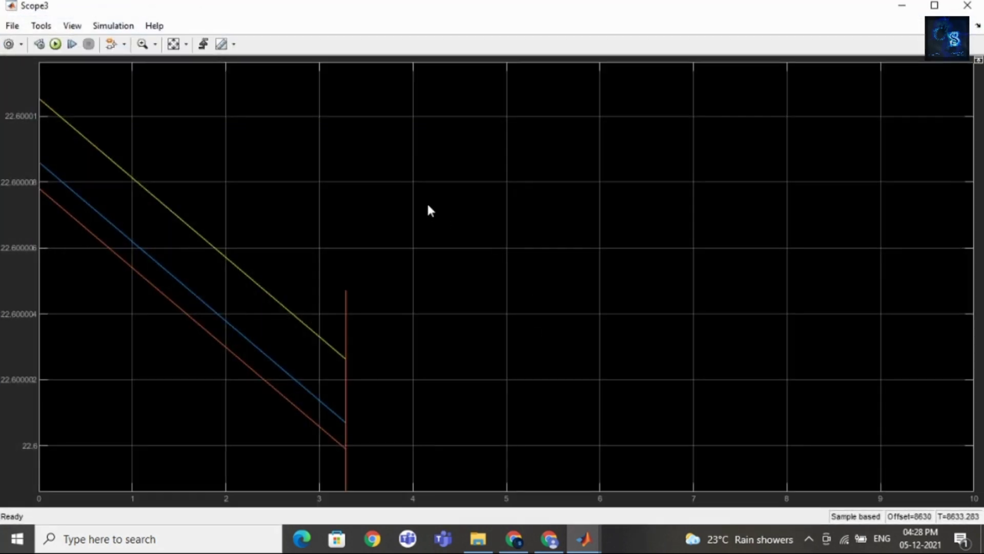
click(173, 44)
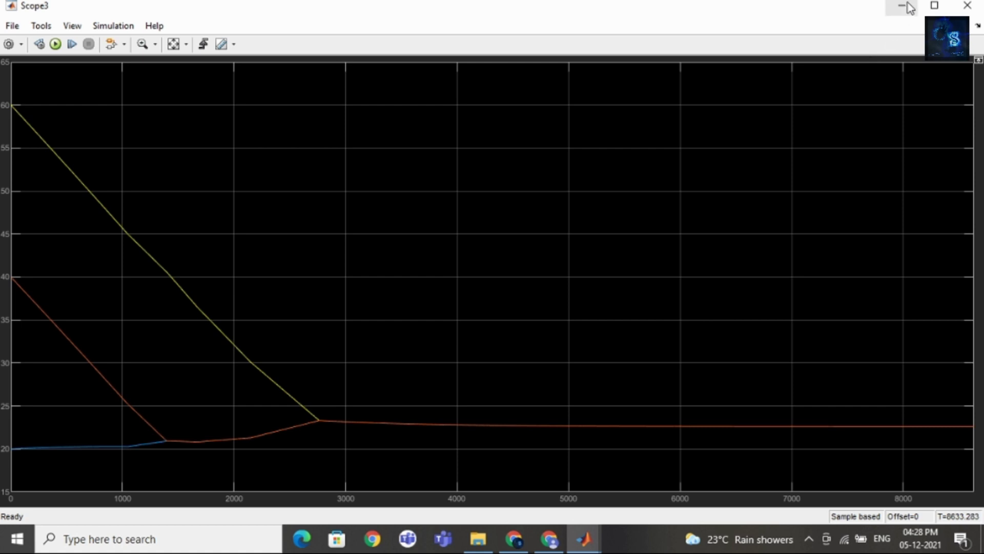
click(967, 6)
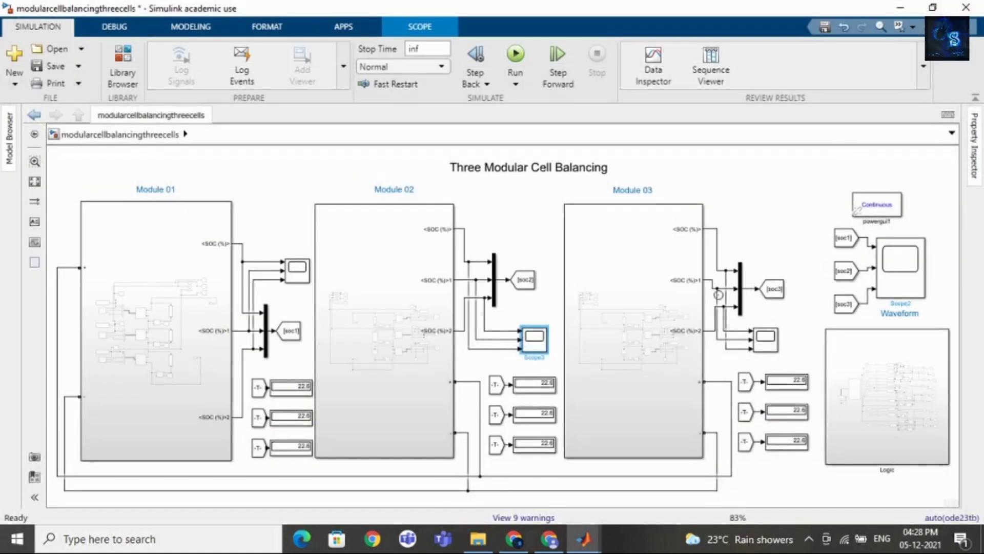
- Examine Module 03's state-of-charge curves in its scope with the axes scaled to the full run
click(807, 316)
click(769, 343)
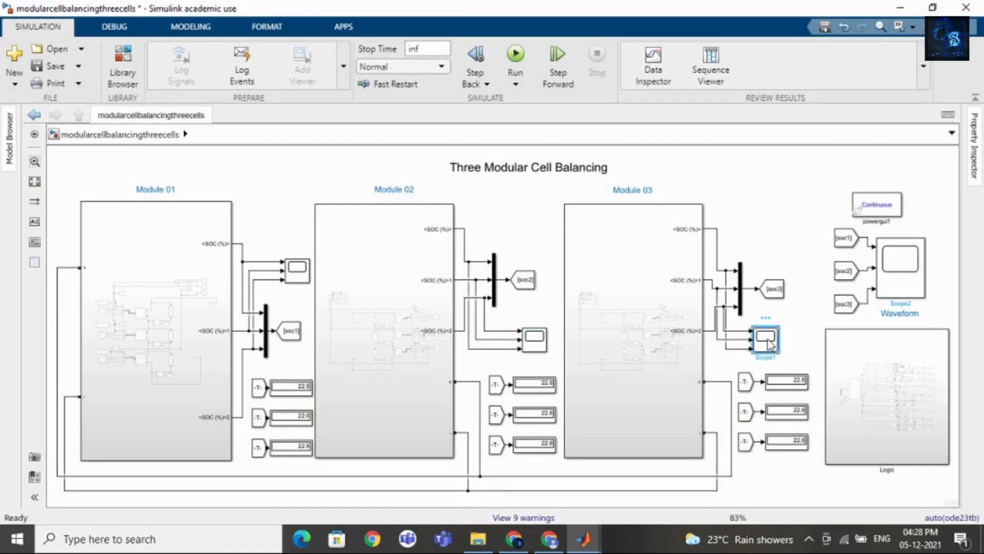
double_click(769, 342)
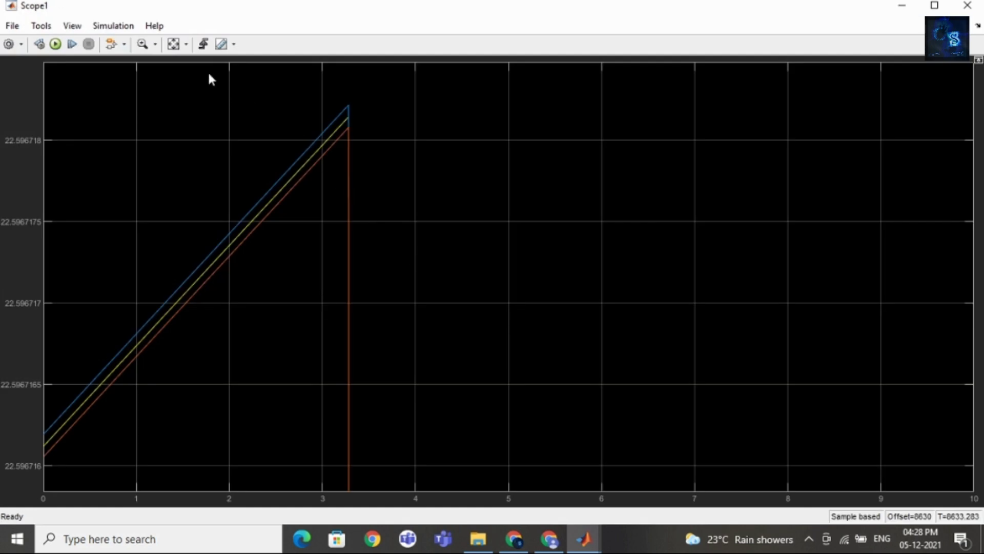
click(173, 44)
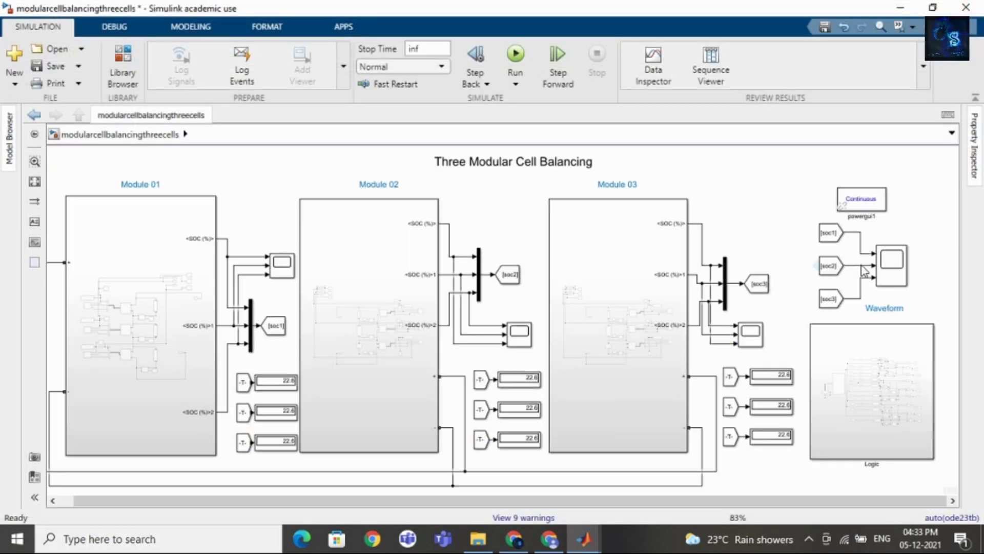
- Examine the state-of-charge curves of all three modules in the maximized Waveform scope with scaled axes, and return to the model
click(894, 272)
double_click(895, 272)
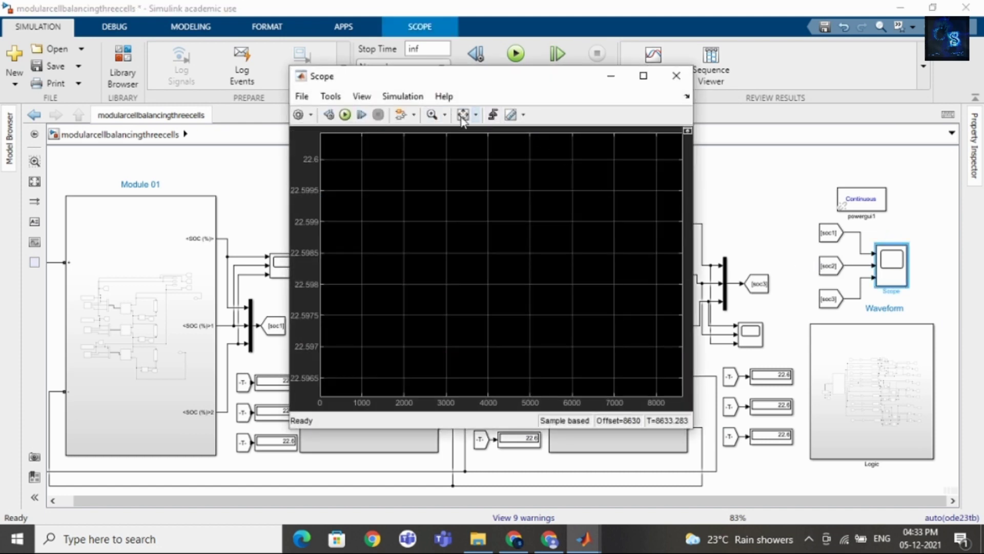
click(463, 115)
click(644, 76)
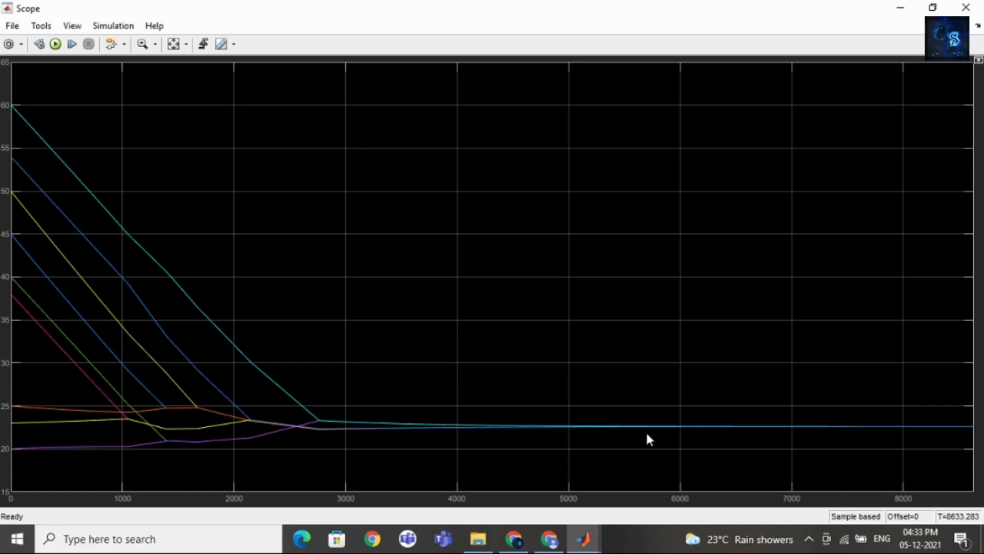
click(965, 7)
click(740, 186)
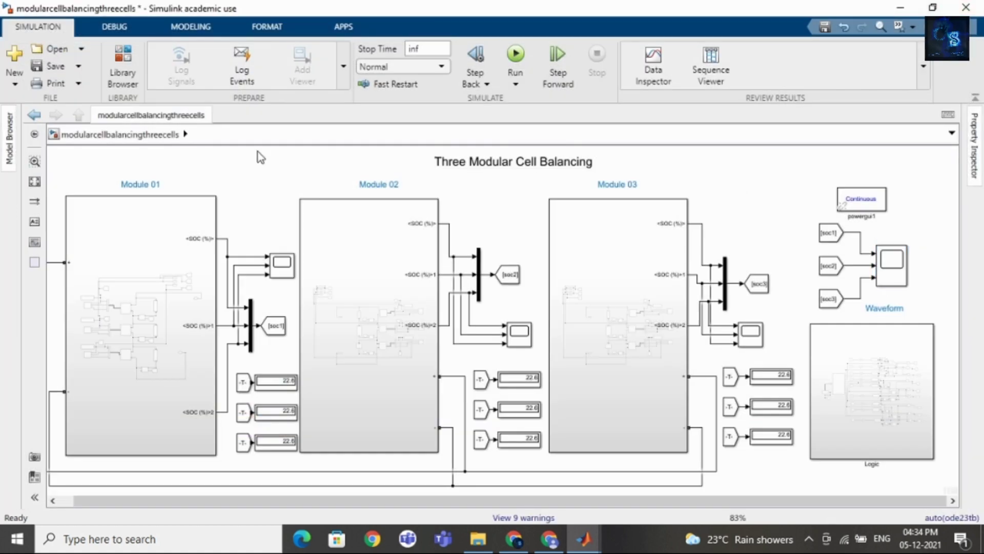
scroll(80, 156, down, 1)
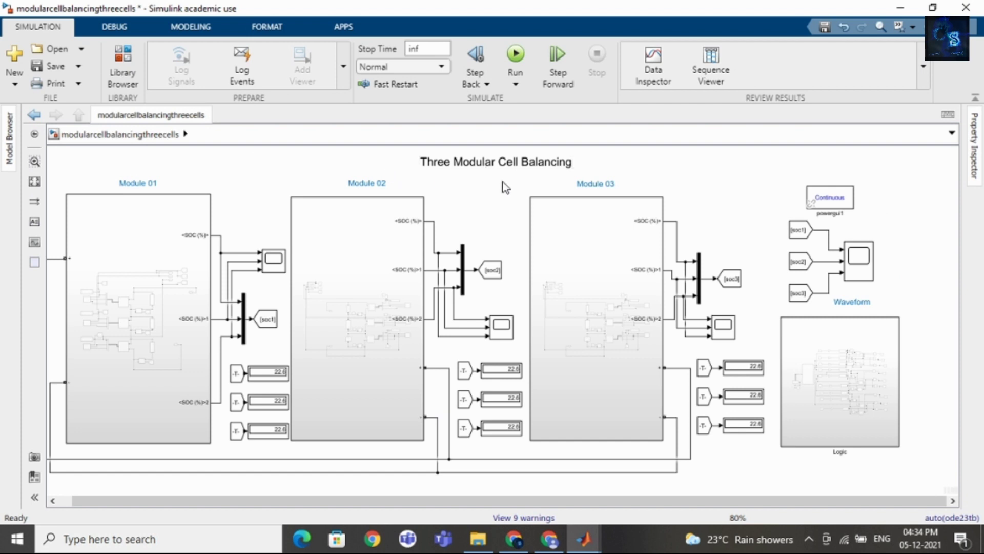